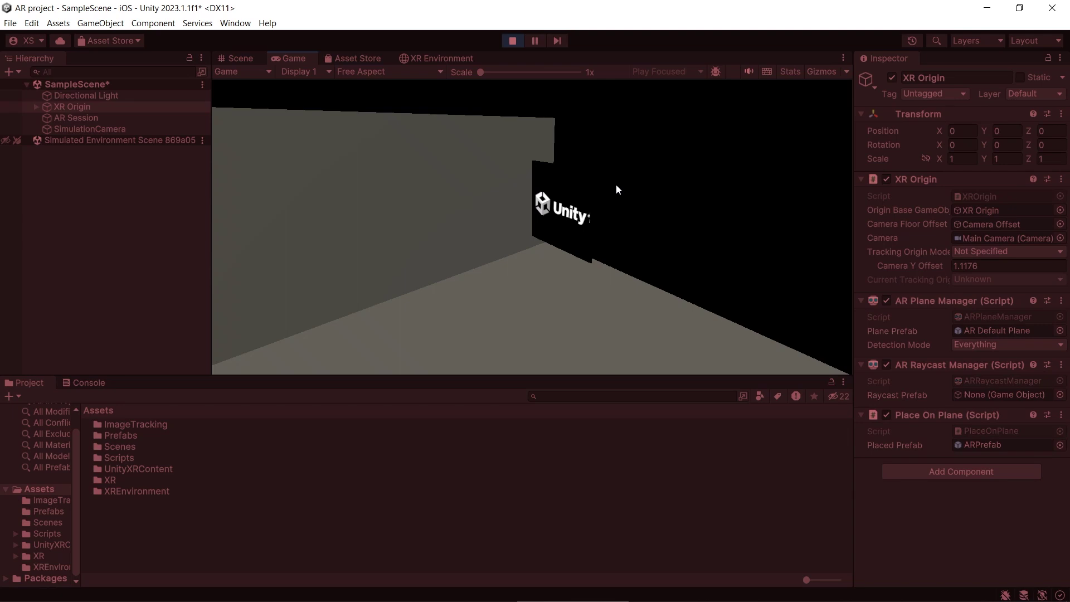
- Tilt the simulated camera down, place the ARPrefab cube on a detected plane, and move it four times
mouse_move(616, 184)
right_down()
mouse_move(620, 227)
mouse_move(601, 262)
mouse_move(546, 272)
mouse_move(548, 261)
right_up()
click(546, 273)
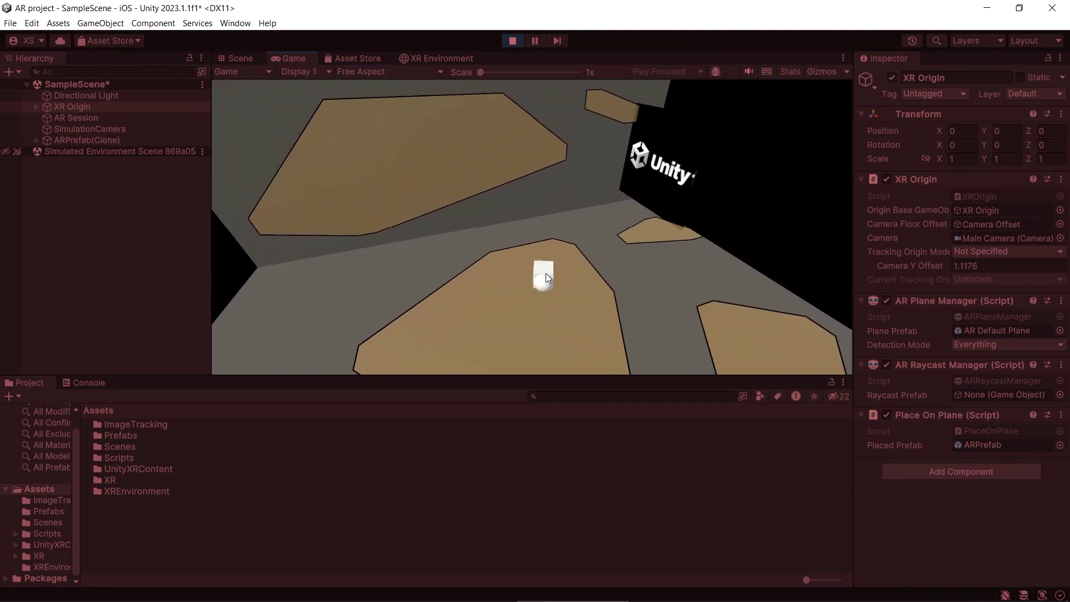
click(499, 276)
click(478, 169)
click(519, 141)
click(444, 160)
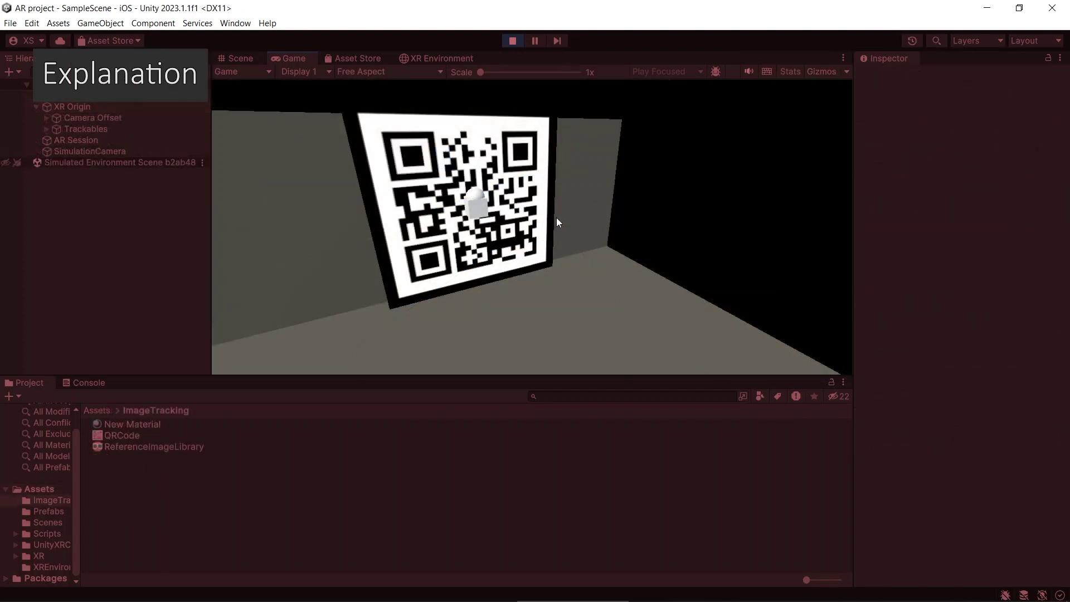
- Orbit the simulation camera around the QR-code wall to check the cube stays on the marker
mouse_move(557, 223)
right_down()
mouse_move(601, 223)
mouse_move(613, 239)
mouse_move(488, 240)
right_up()
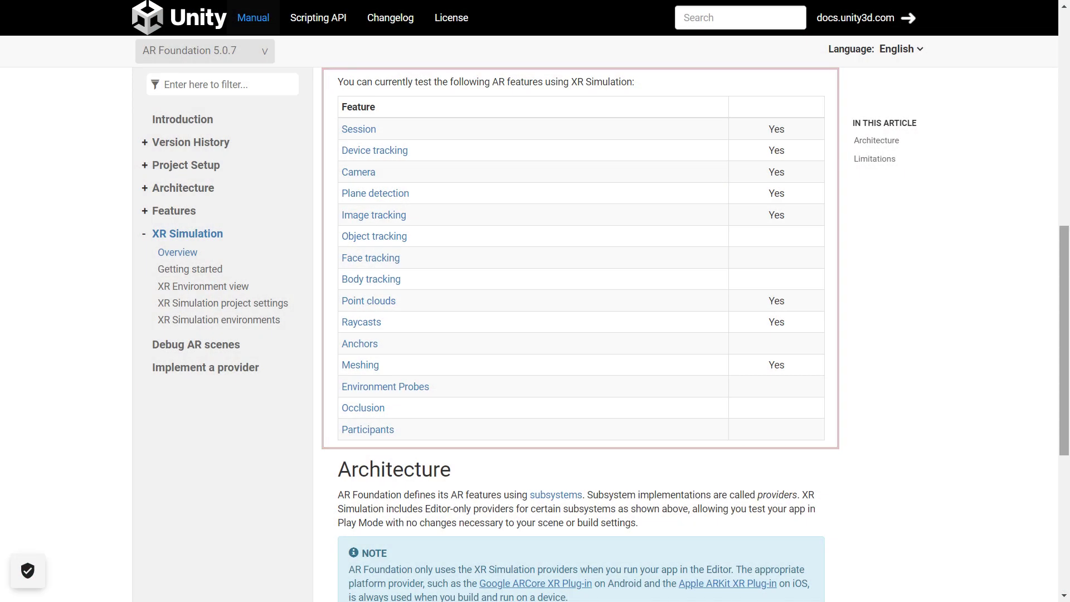
- Scroll the XR Simulation manual page past the feature table to Architecture and Limitations
scroll(582, 334, down, 6)
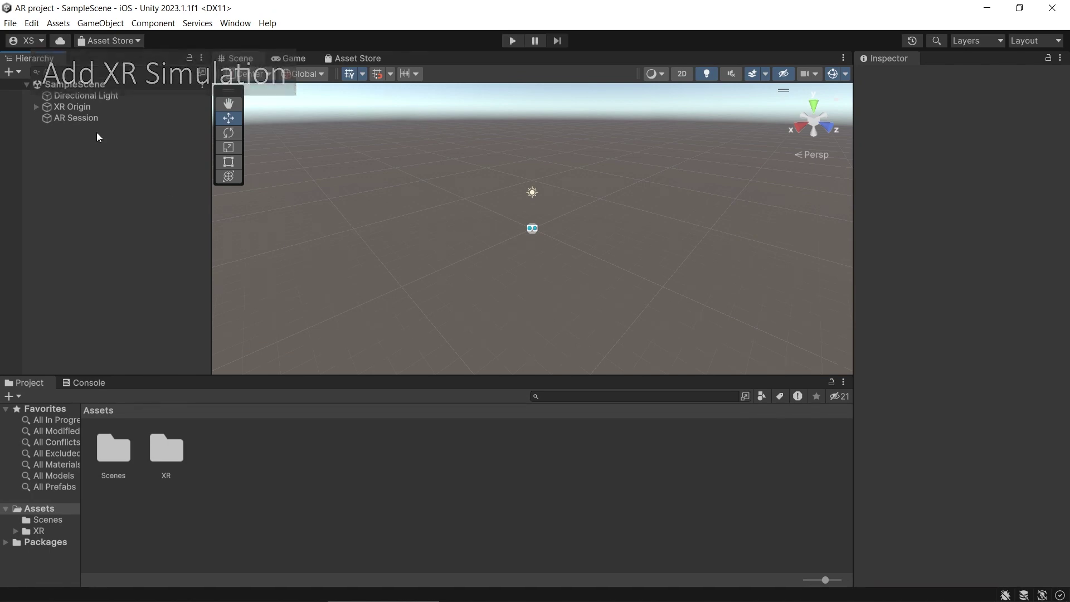
- Tick XR Simulation on the desktop tab of XR Plug-in Management, then close Project Settings
click(32, 23)
click(125, 407)
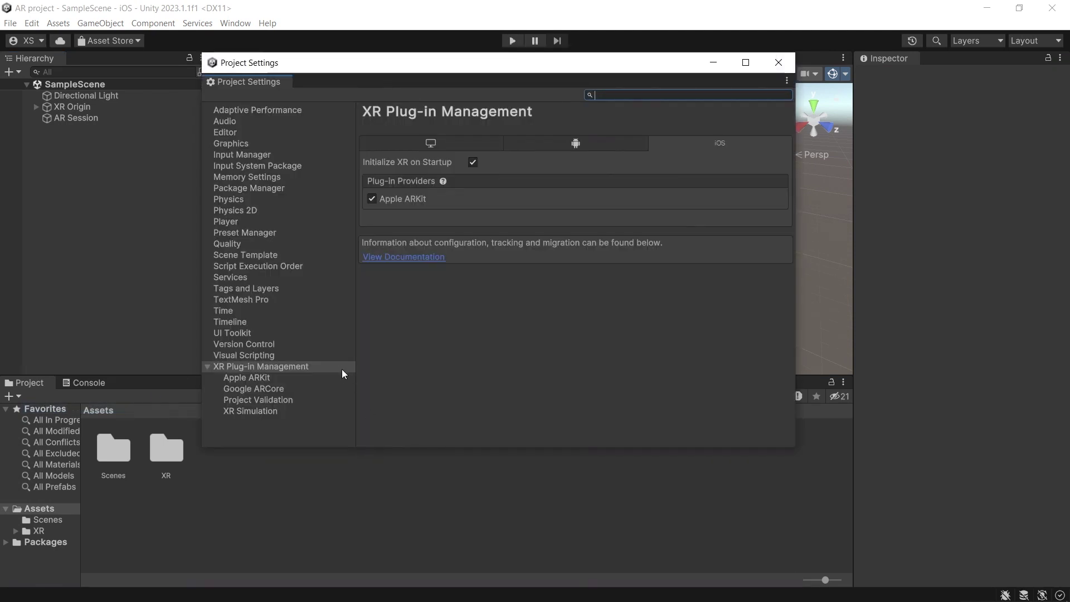
click(443, 146)
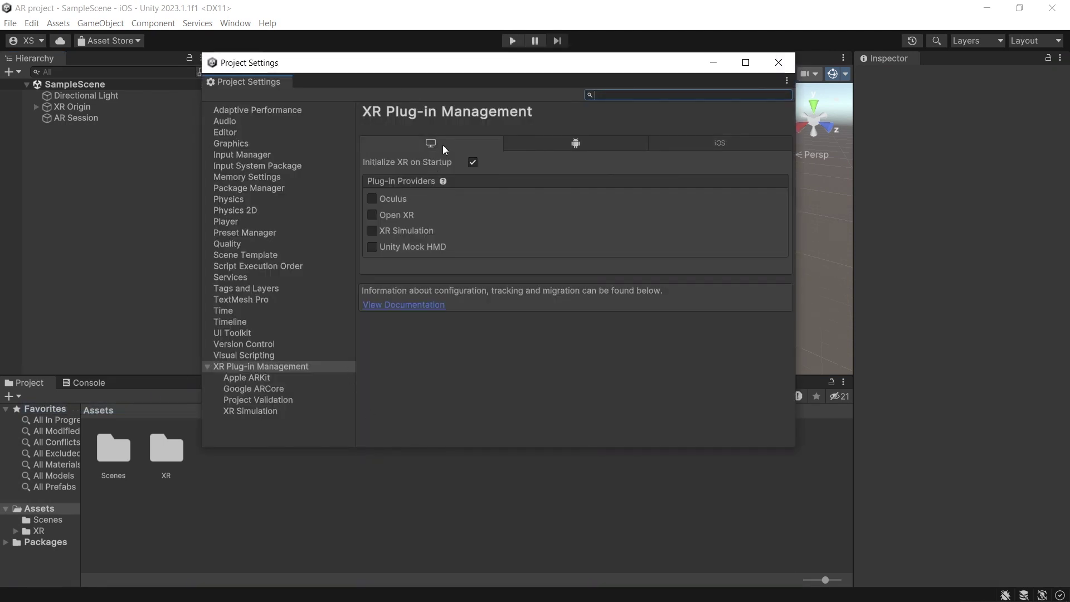
click(372, 231)
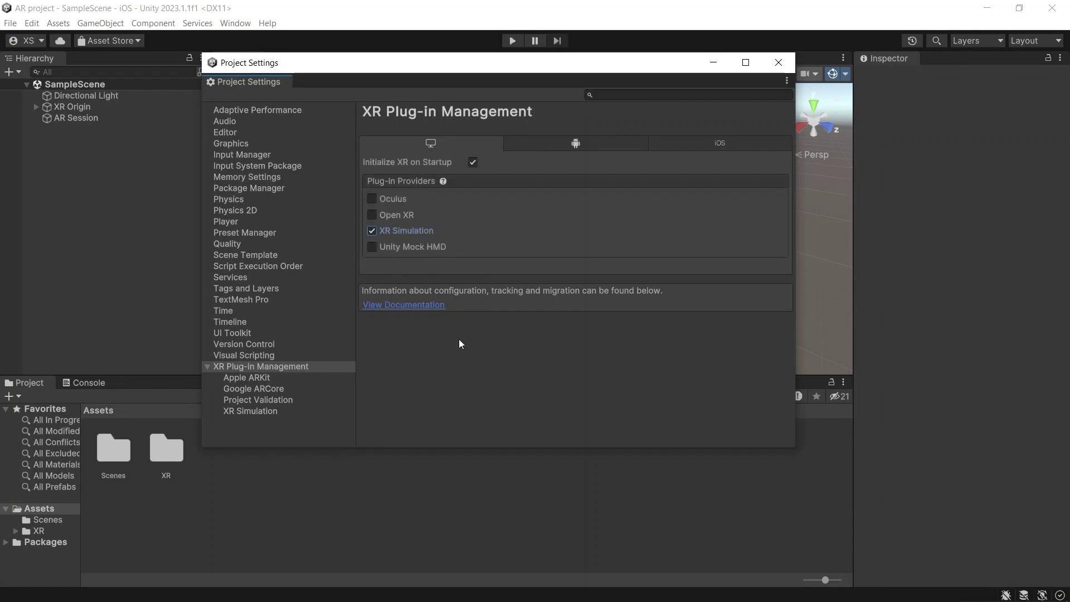
key(alt+F4)
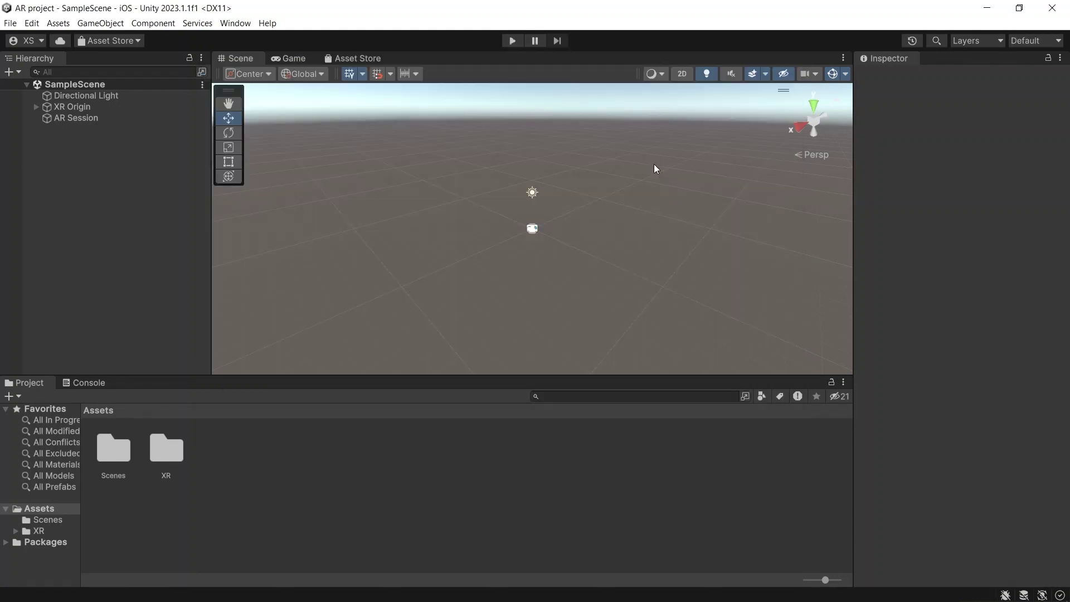
click(512, 41)
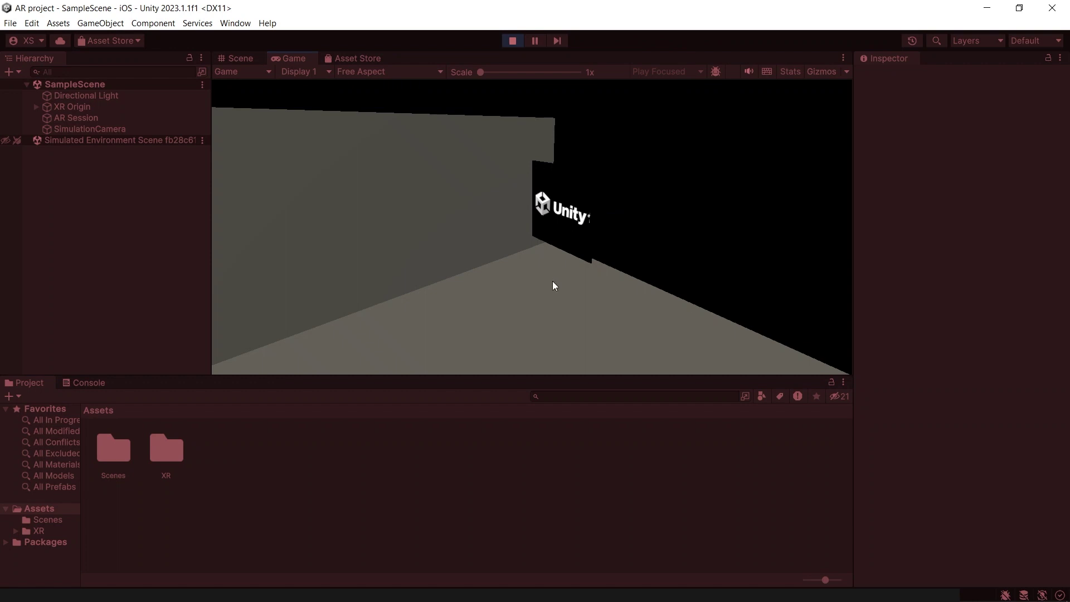
mouse_move(553, 281)
right_down()
mouse_move(573, 301)
mouse_move(562, 293)
mouse_move(571, 286)
right_up()
key(ctrl+p)
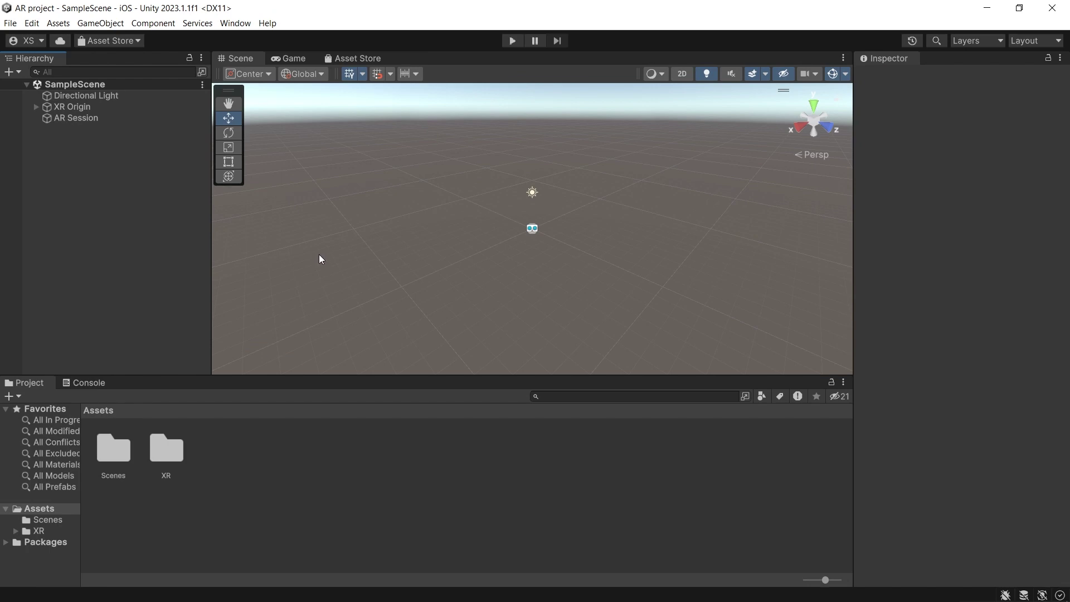
click(32, 22)
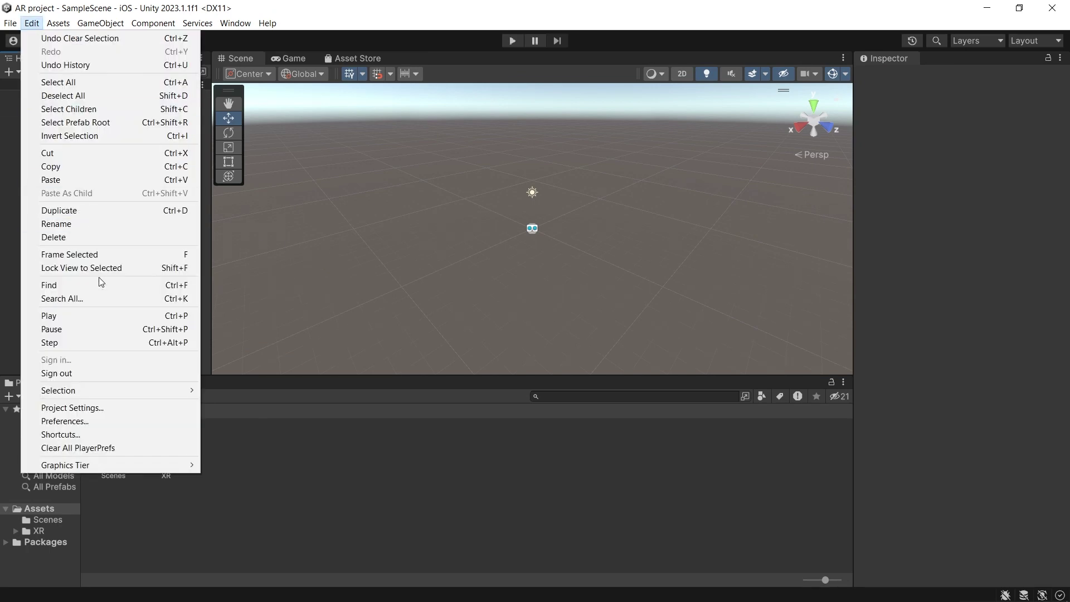
click(125, 408)
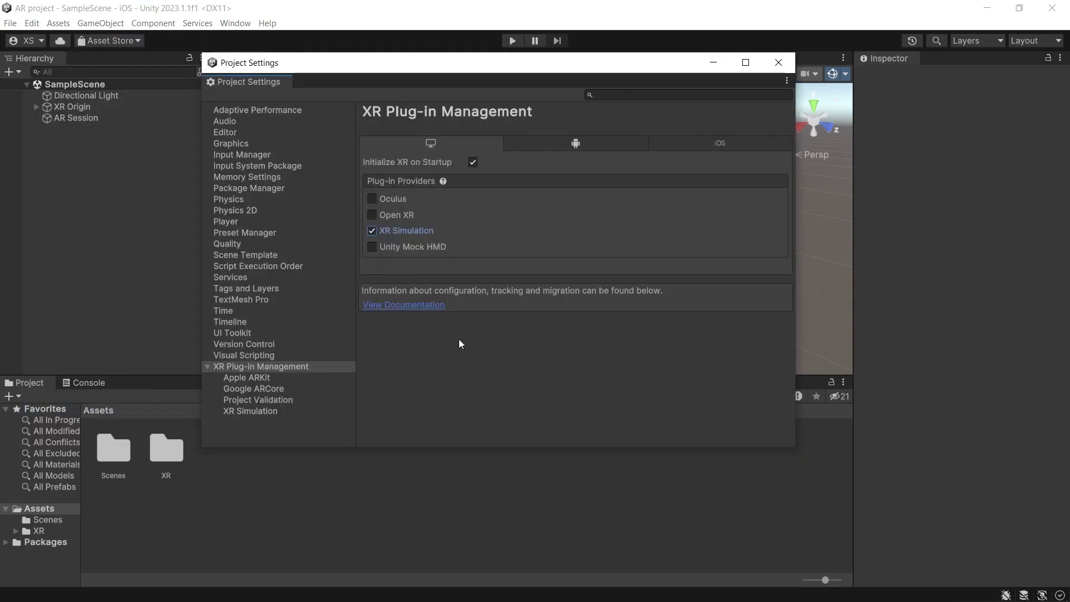
click(328, 410)
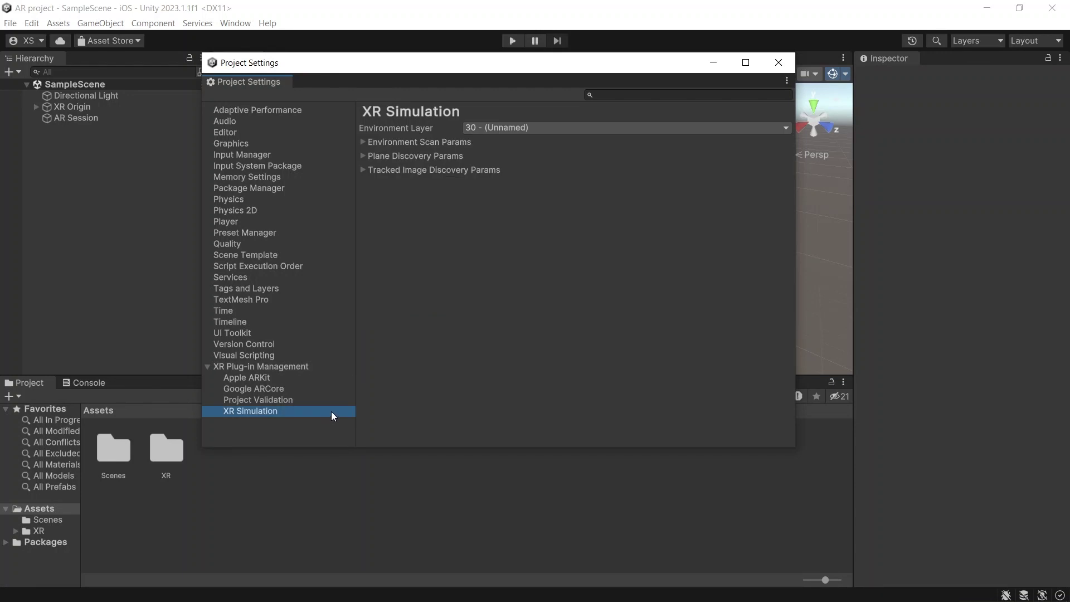
click(368, 170)
click(364, 156)
click(364, 142)
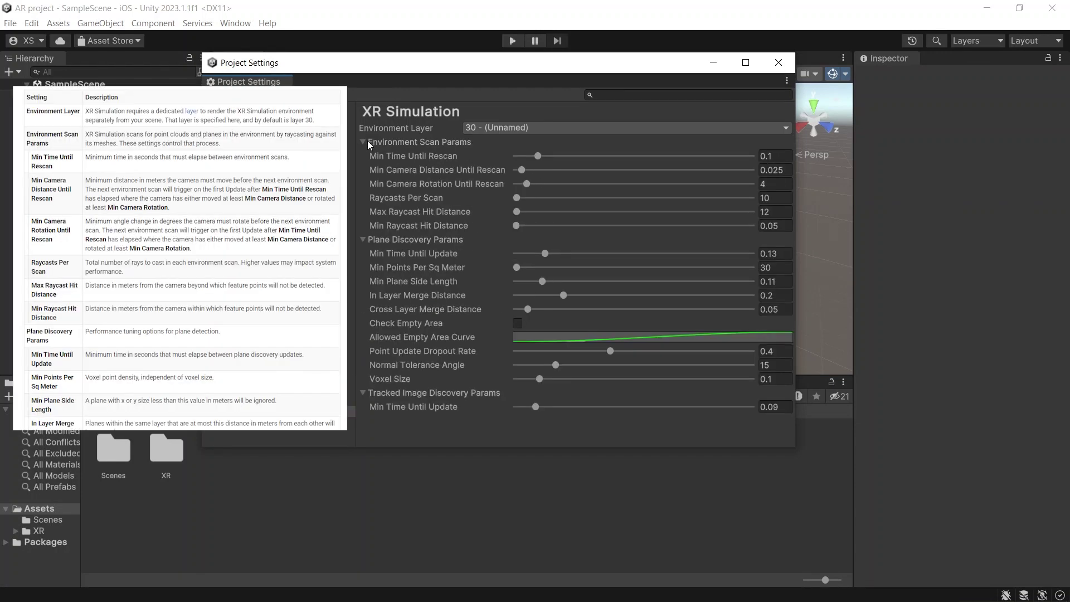
click(780, 63)
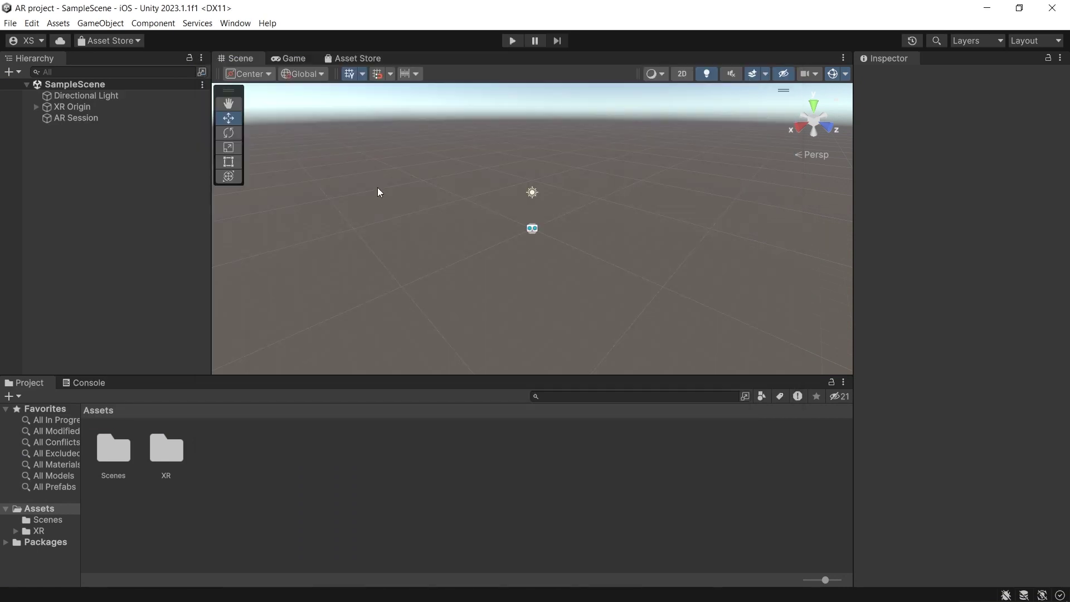
- Open the XR Environment view from Window > XR > AR Foundation
click(236, 25)
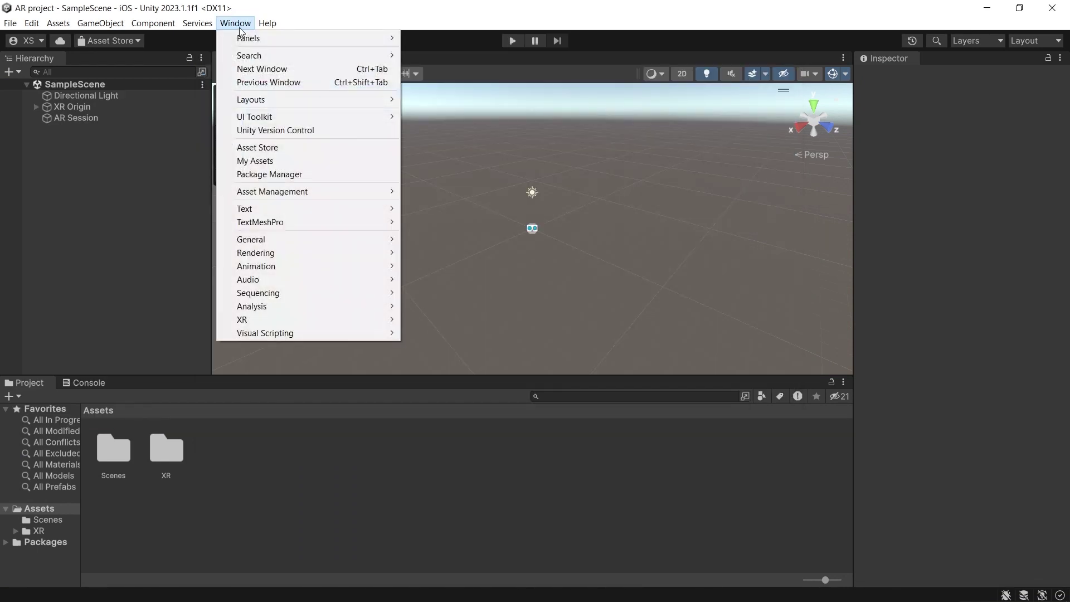
mouse_move(365, 319)
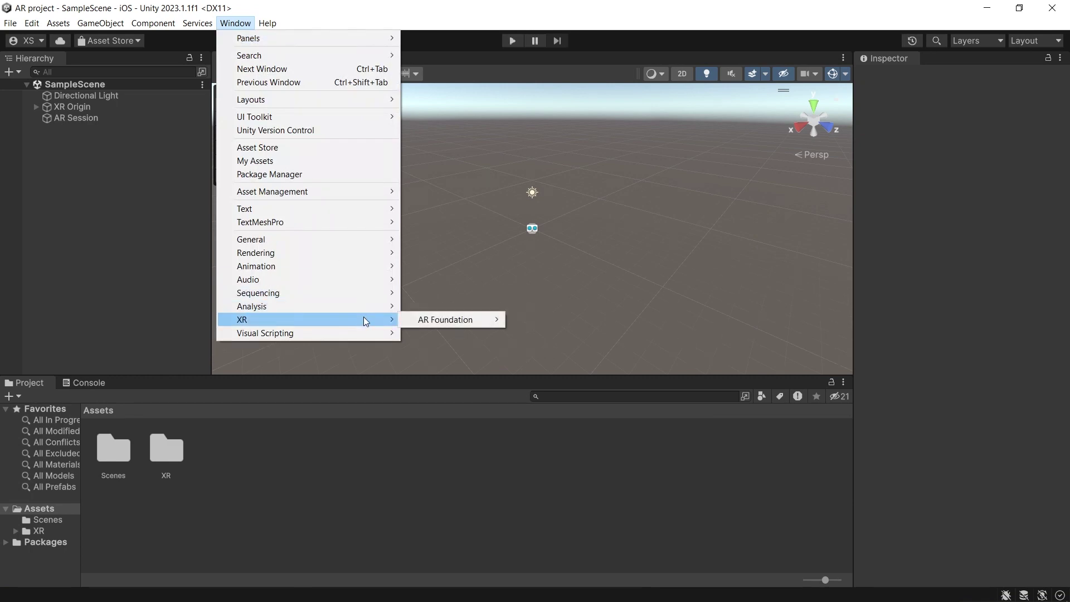
mouse_move(480, 320)
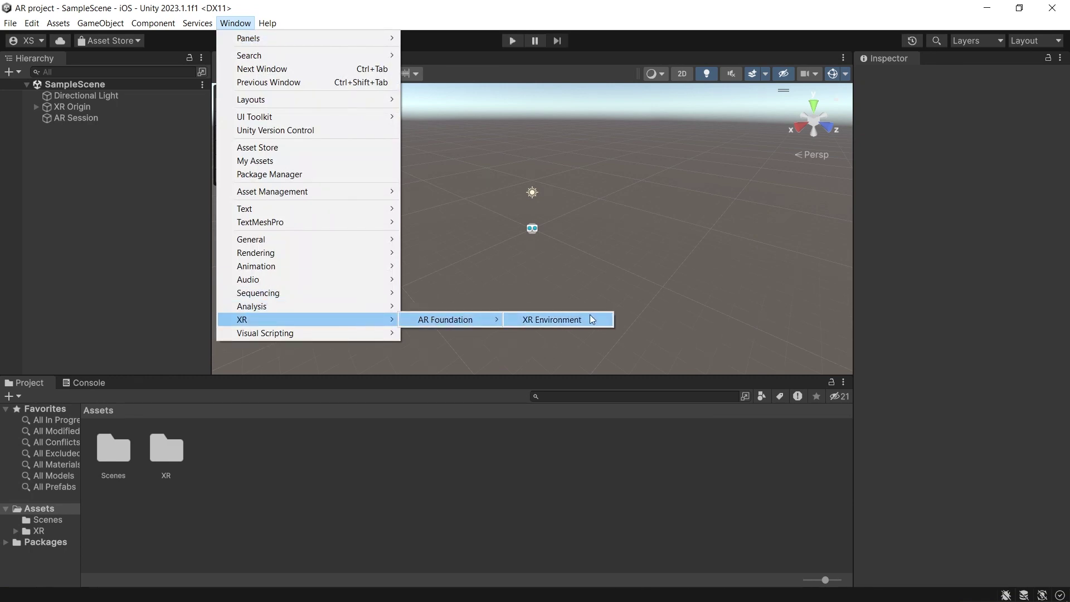
click(591, 321)
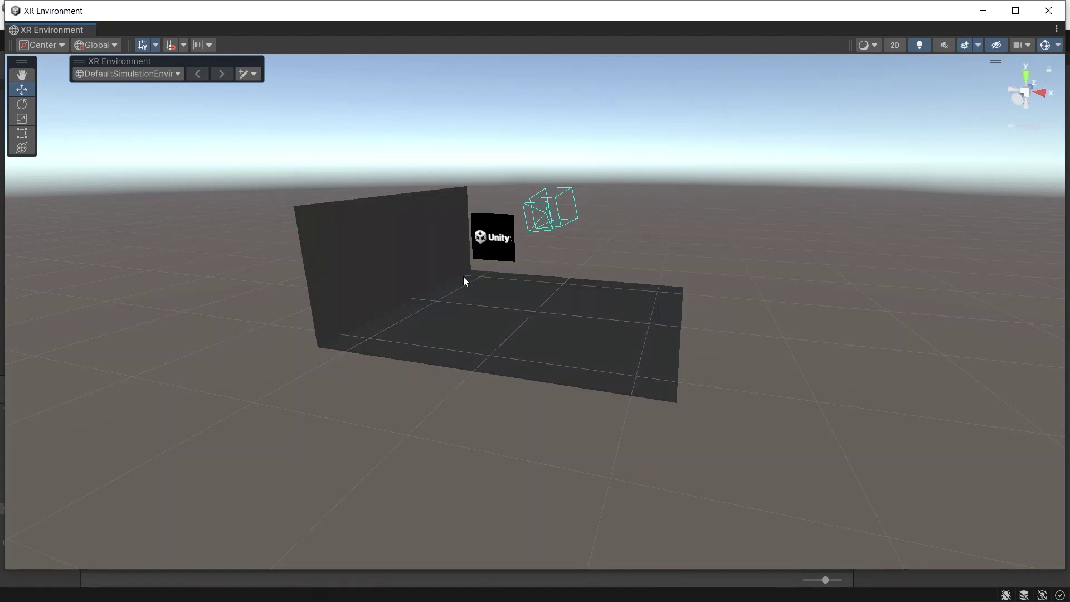
- Browse the simulation environment list and the environment creation options
click(172, 75)
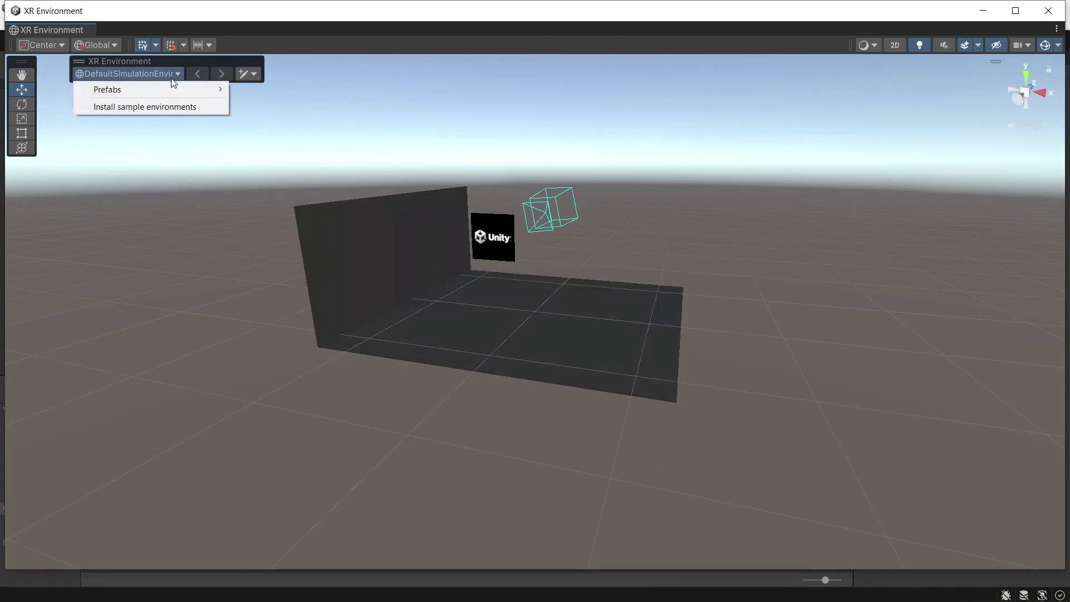
mouse_move(172, 89)
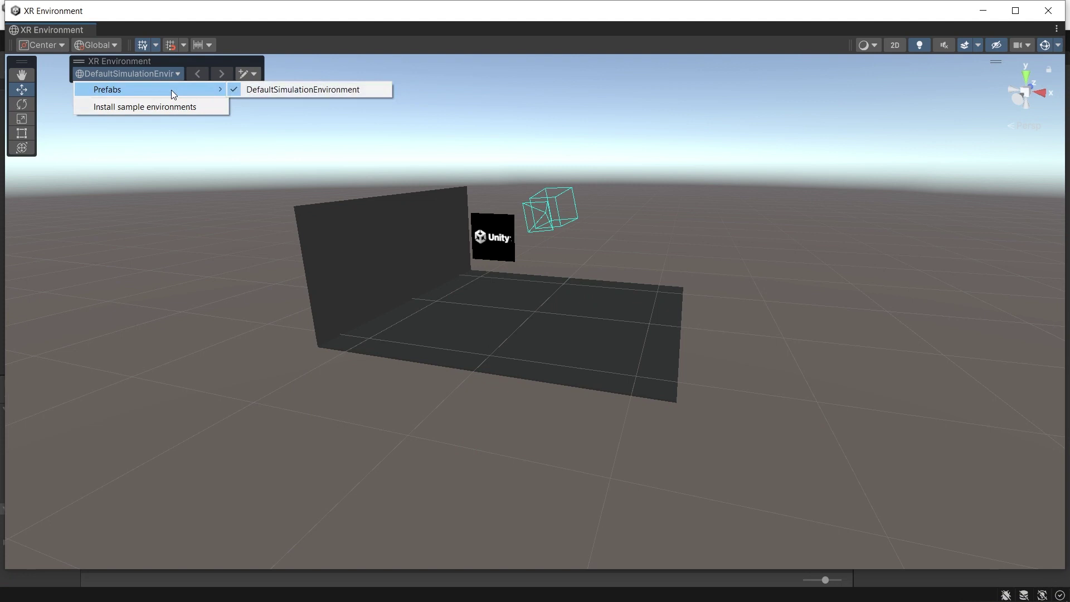
click(277, 115)
click(250, 73)
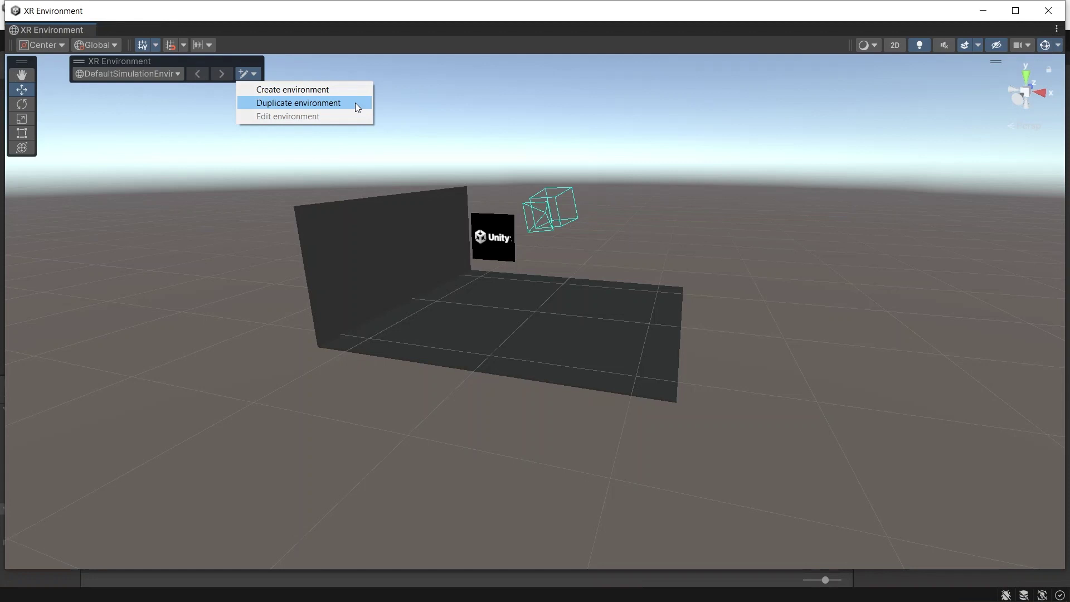
click(163, 75)
click(175, 75)
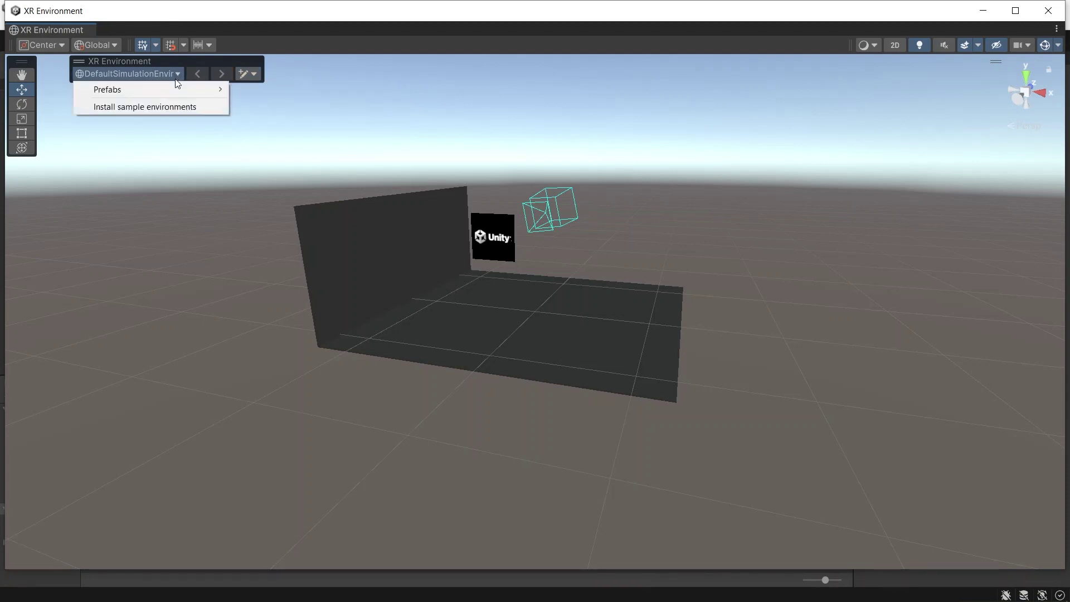
- Install the sample environments, collapsing the Backyard and Bedroom folders before importing the package
click(209, 107)
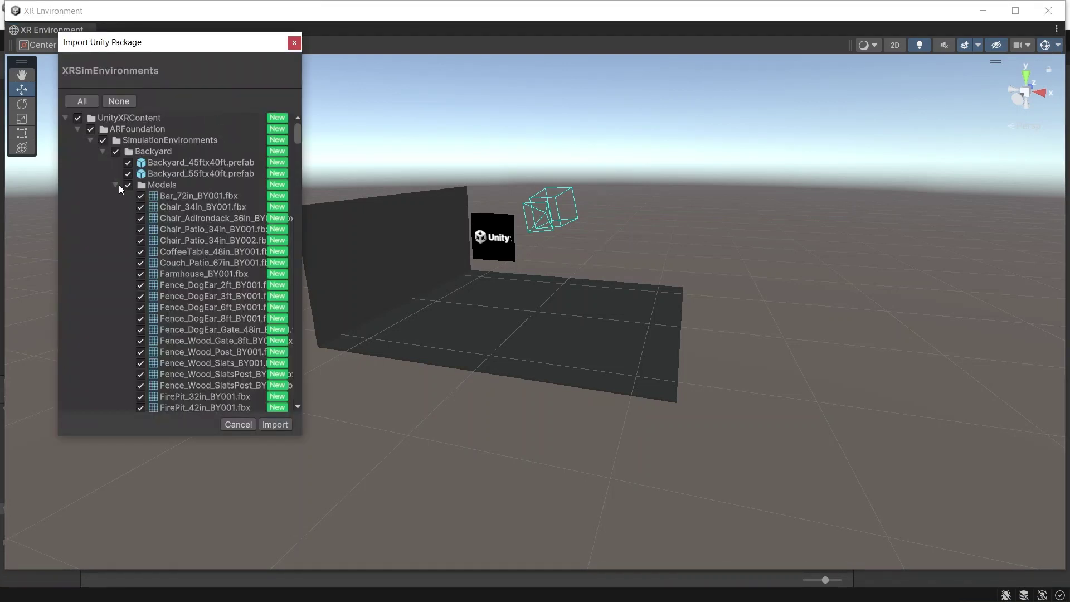
click(103, 151)
click(103, 162)
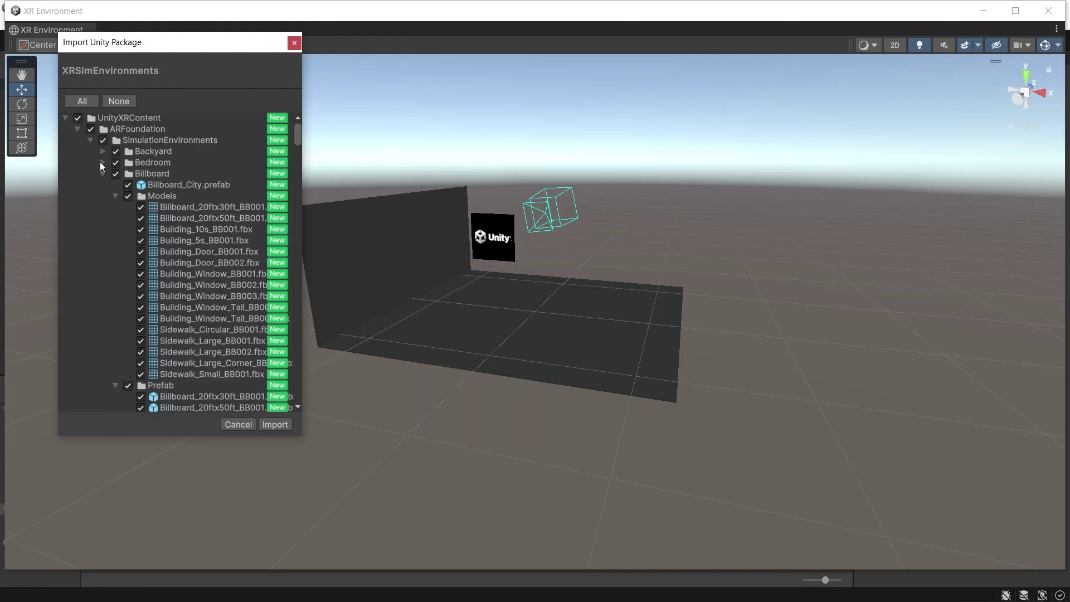
click(275, 425)
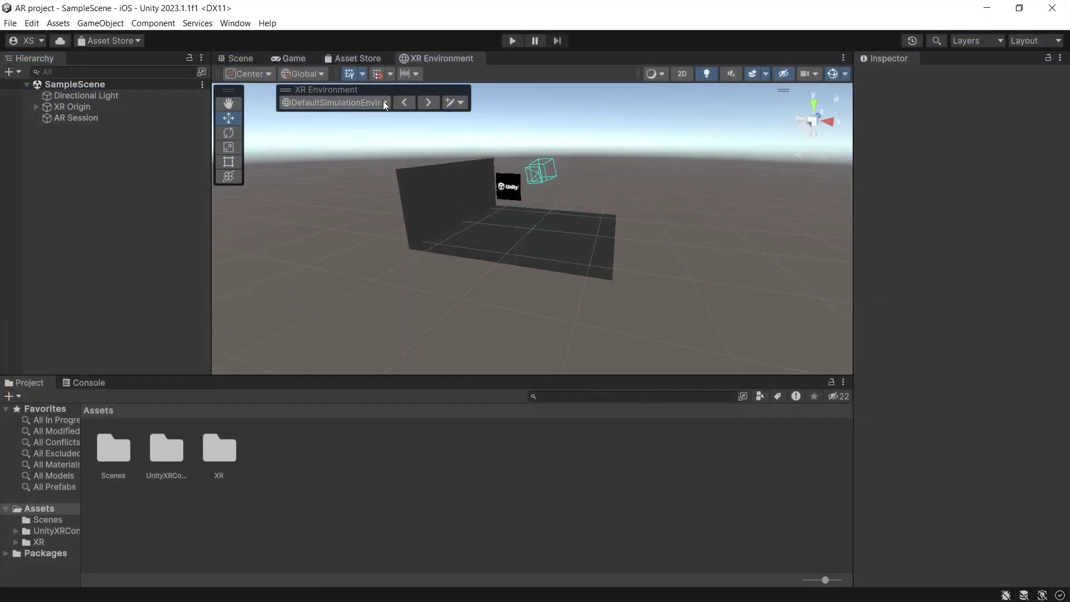
- Load the DiningRoom_15ftx12.5ft simulation environment
click(383, 102)
mouse_move(383, 116)
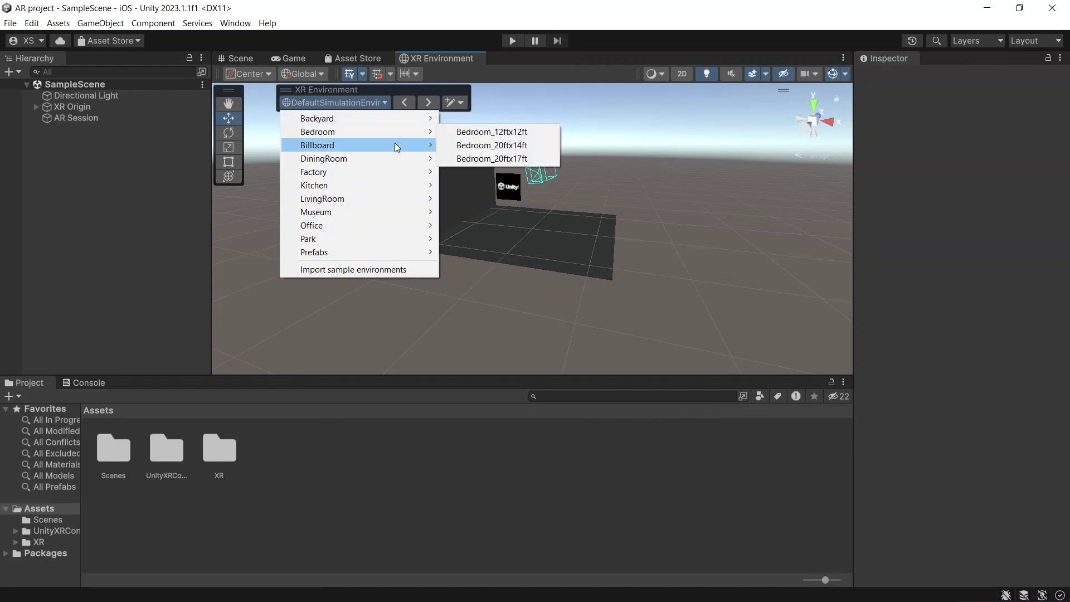
mouse_move(393, 162)
click(447, 159)
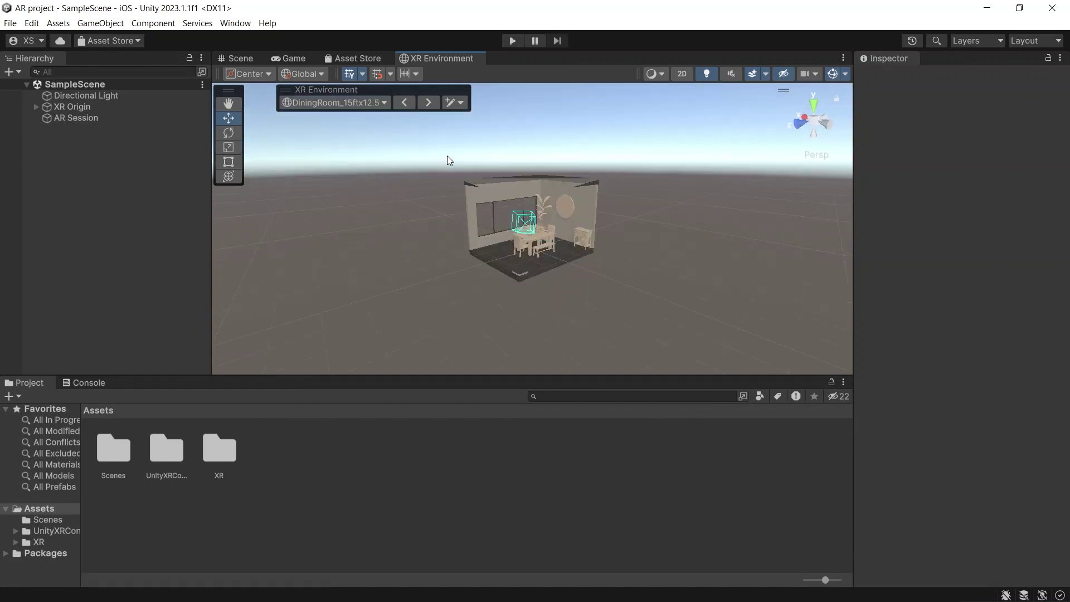
- Test-run the scene in the dining room from the Scene view, then stop play mode
click(252, 59)
click(511, 42)
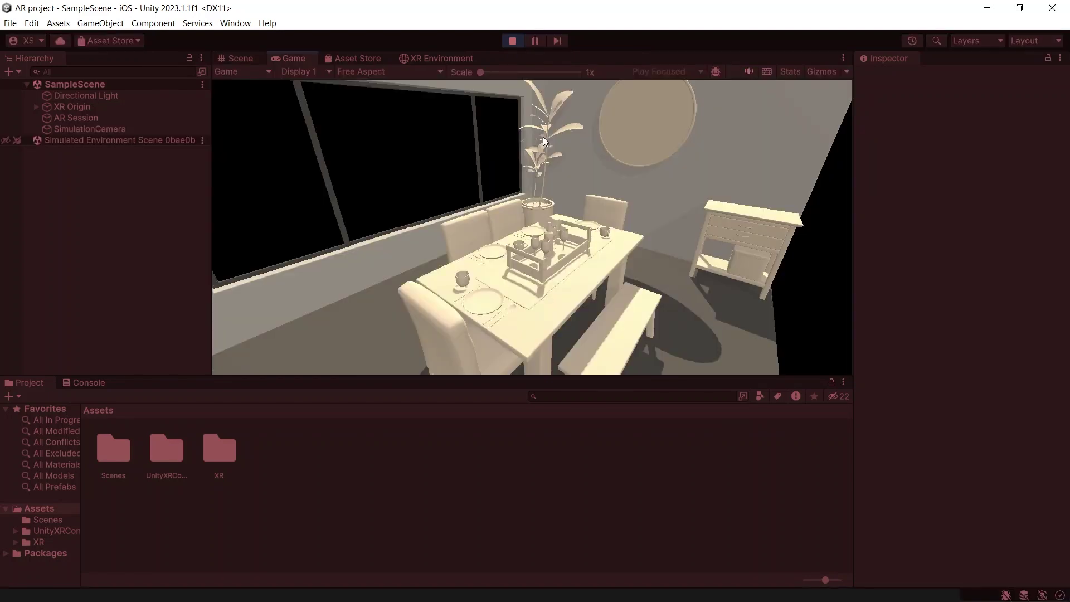
key(ctrl+p)
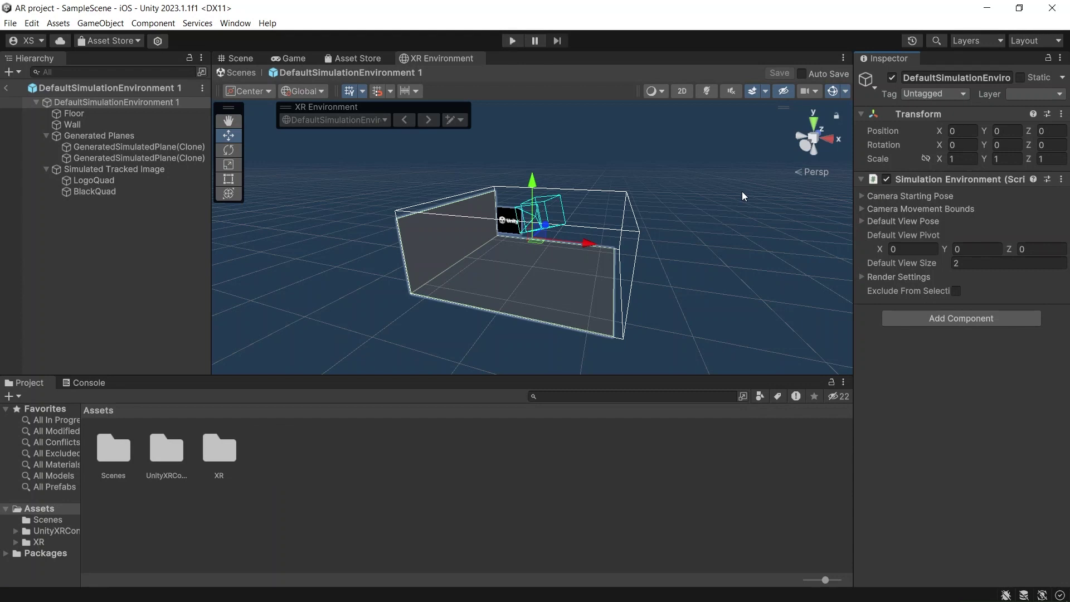
- Expand the Camera Starting Pose settings in the Inspector
click(864, 196)
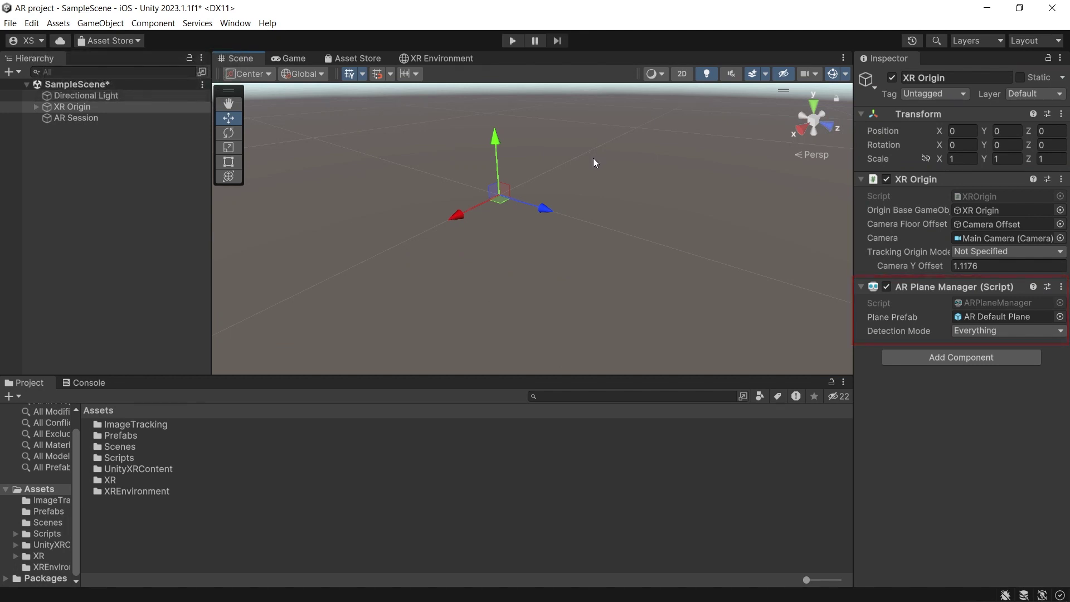
- Run the scene, look around the simulated room to detect planes, then stop
click(508, 40)
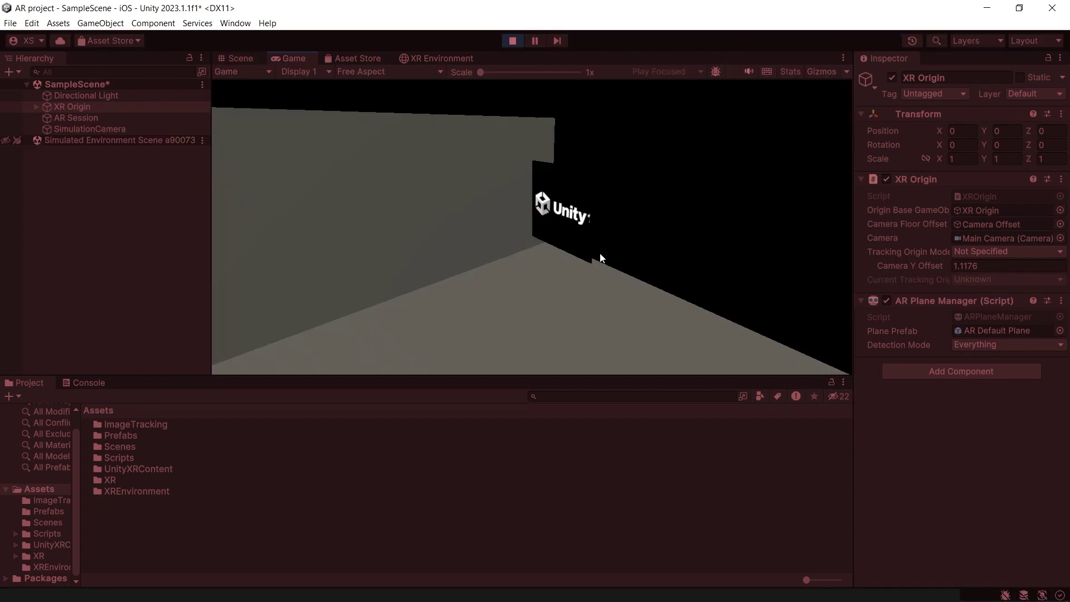
right_drag(587, 304, 524, 282)
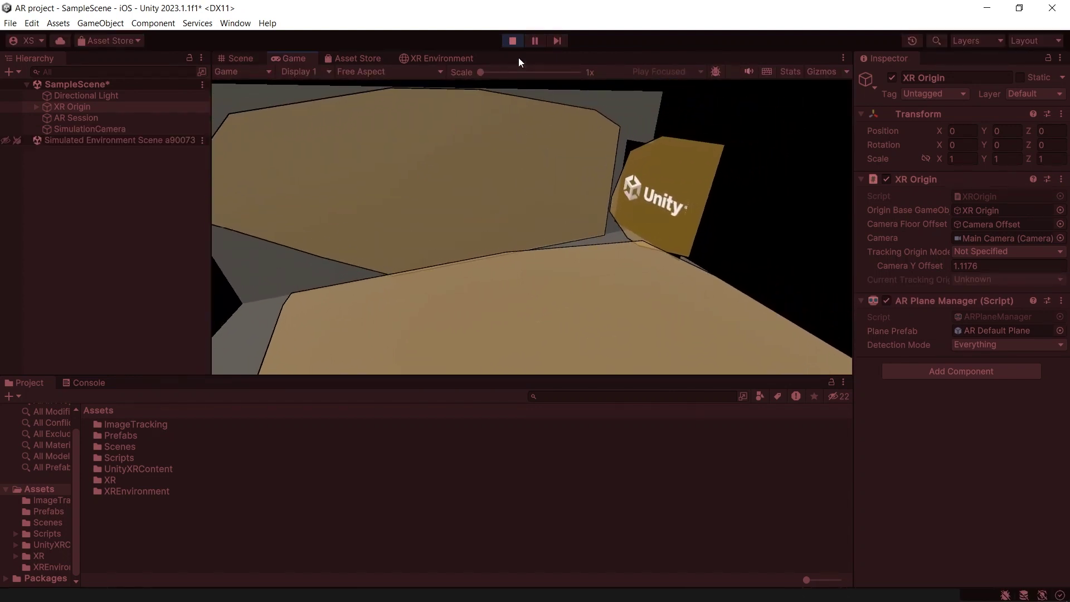
click(513, 40)
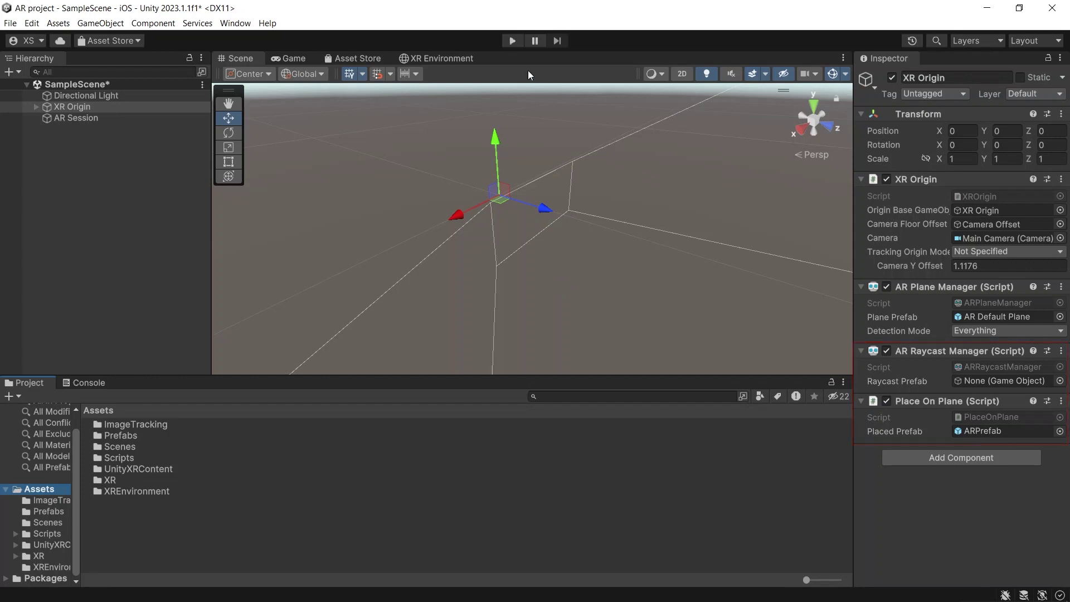
- Replay and place the ARPrefab cube on a detected plane, repositioning it four times
click(513, 41)
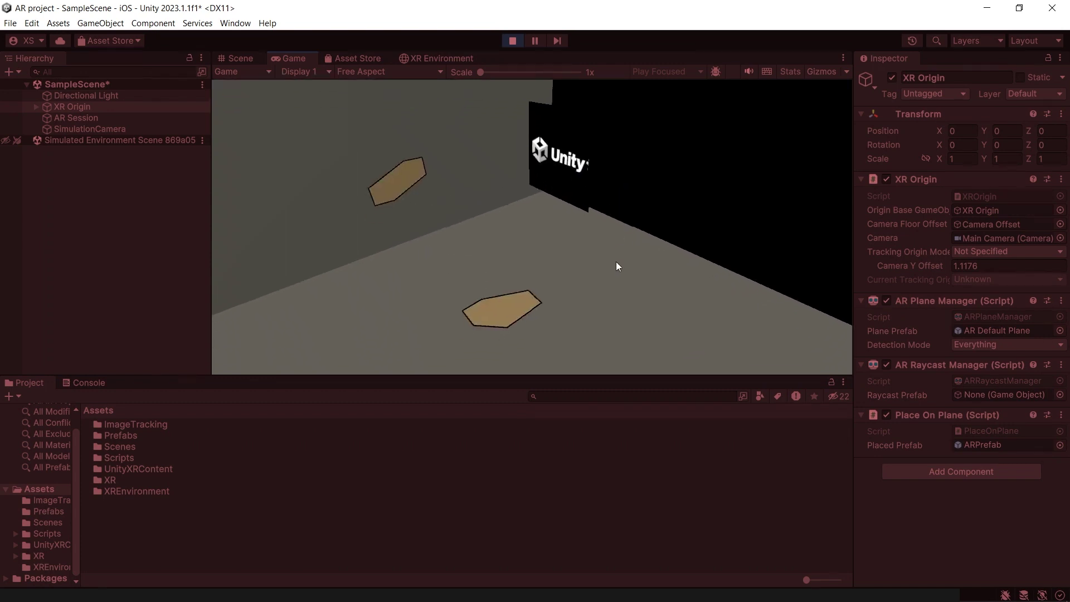
mouse_move(616, 266)
right_down()
mouse_move(561, 277)
mouse_move(547, 265)
mouse_move(544, 275)
right_up()
click(544, 274)
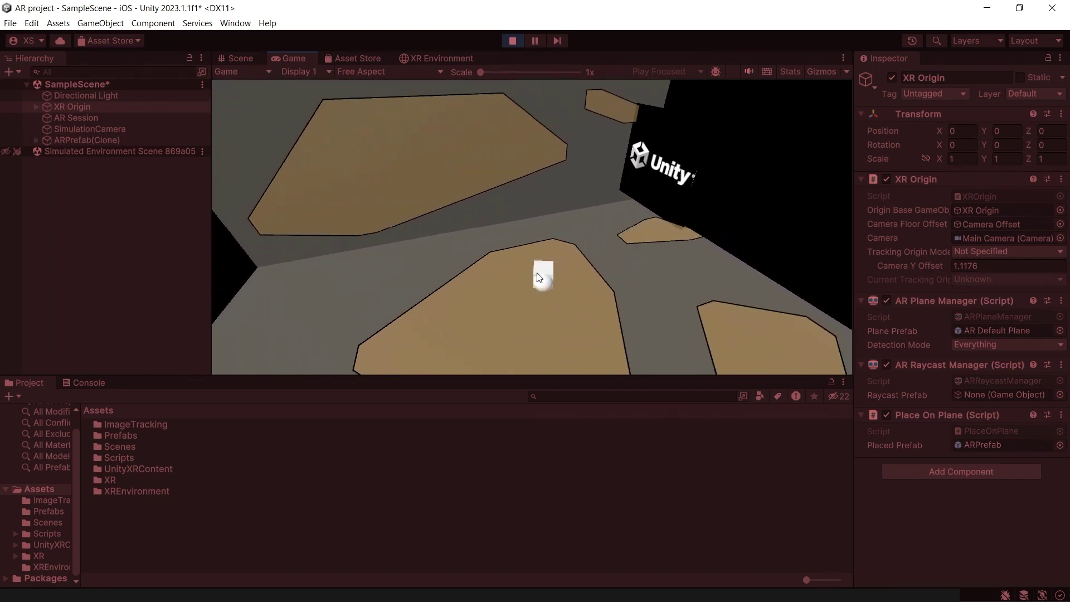
click(499, 276)
click(481, 168)
click(520, 144)
click(446, 162)
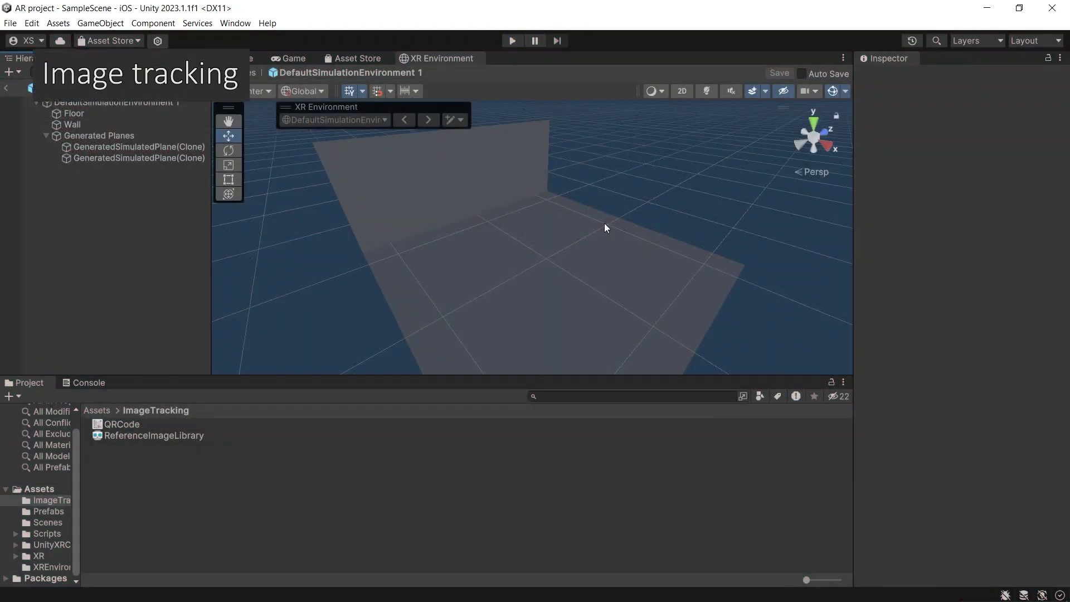
- Create an empty object in the environment named 'Simulated Image'
right_click(176, 236)
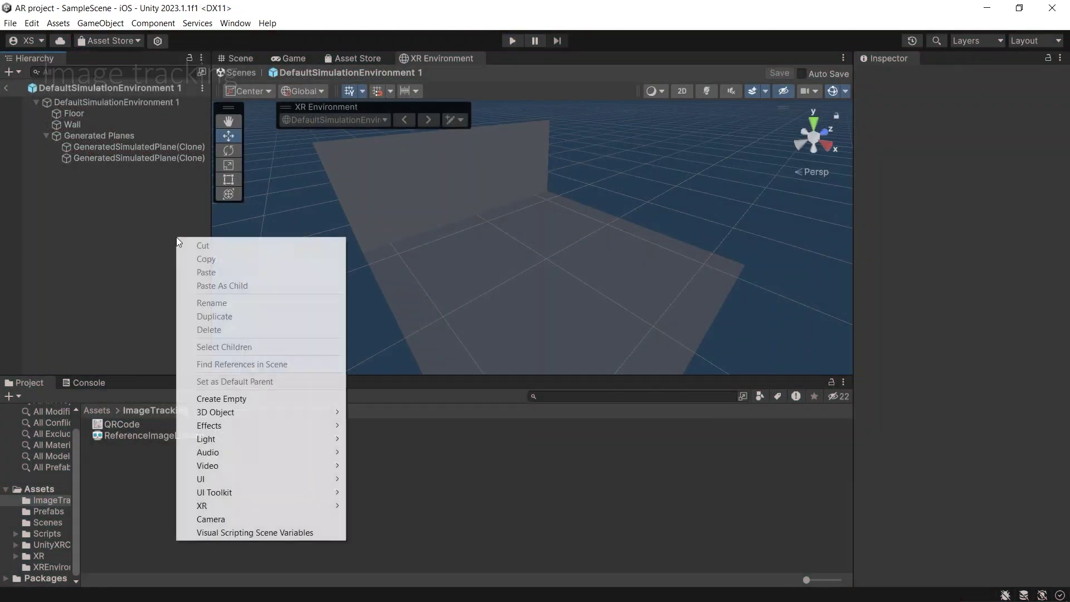
click(279, 398)
text(Simulated Image)
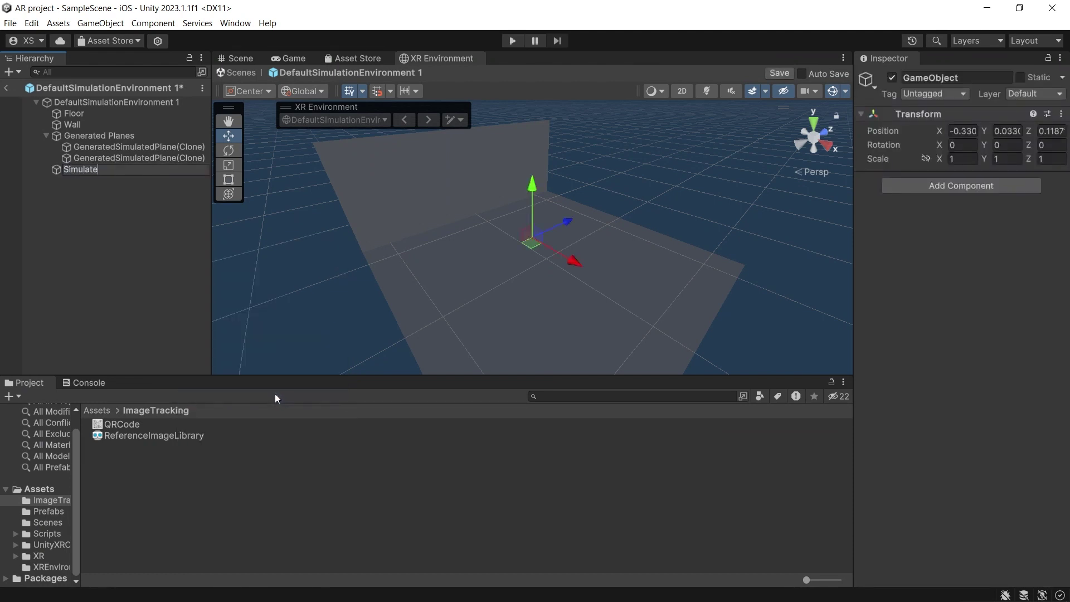
key(Return)
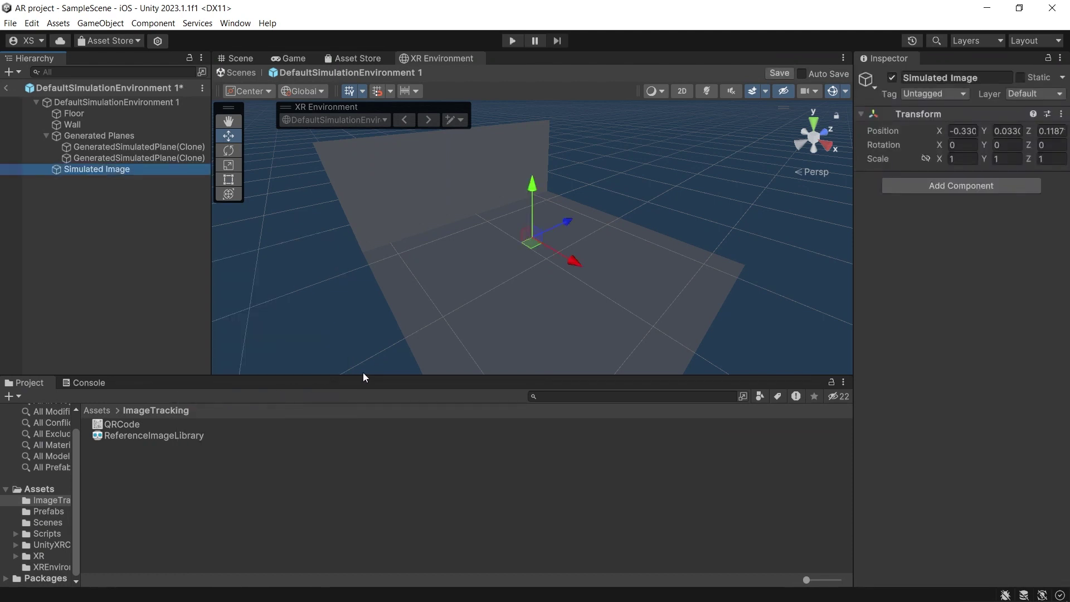
- Add a Simulated Tracked Image component using the QRCode texture at physical size 1 × 1
click(908, 187)
text(simula)
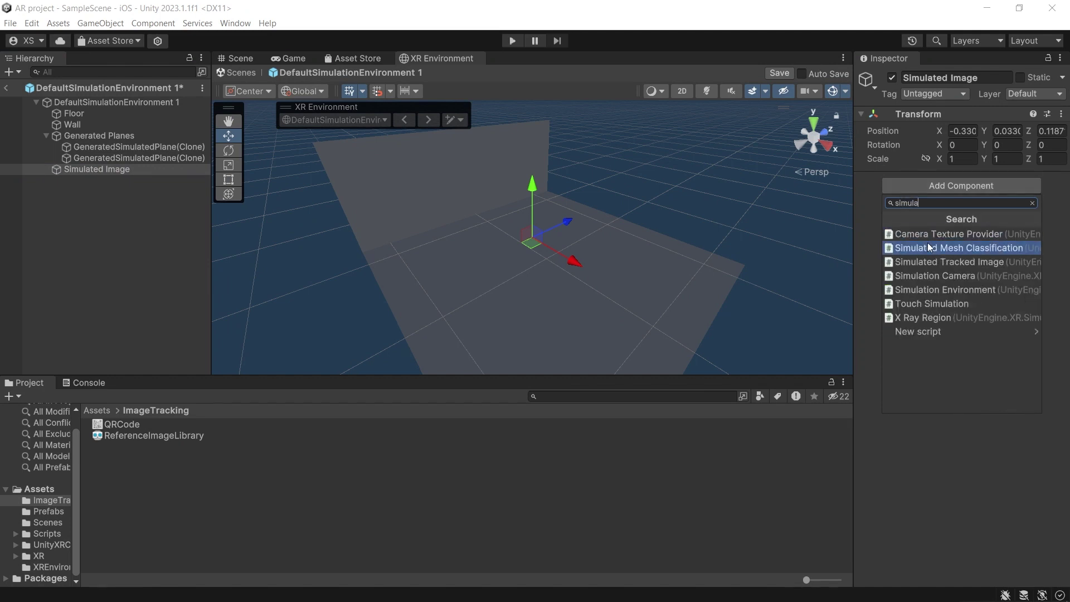
click(936, 260)
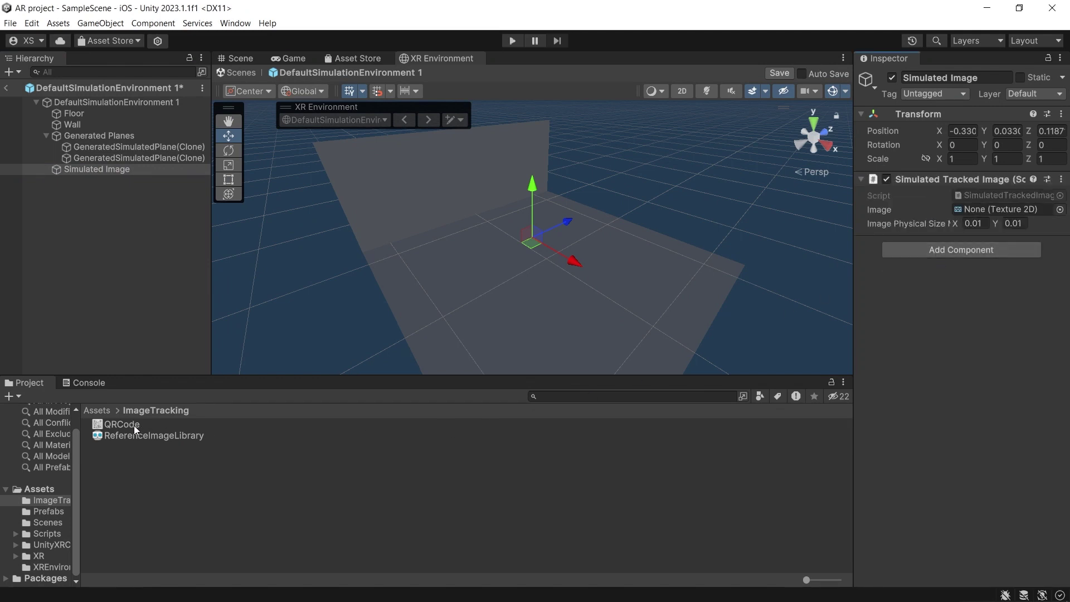
drag(134, 426, 963, 213)
click(981, 224)
text(1)
click(1014, 223)
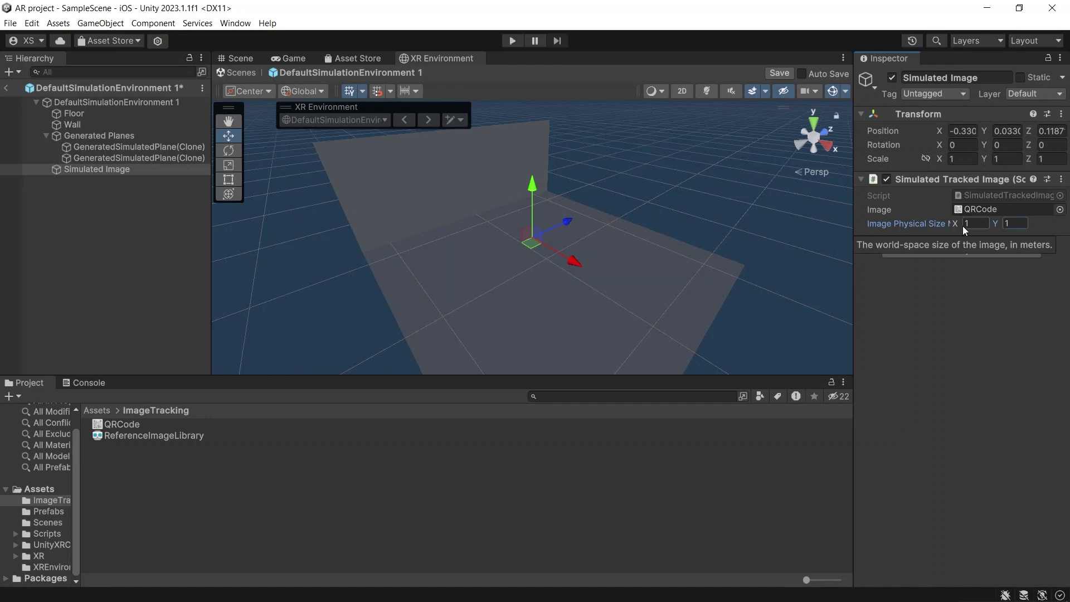
- Add a Quad child under Simulated Image and set its X rotation to 90
right_click(181, 170)
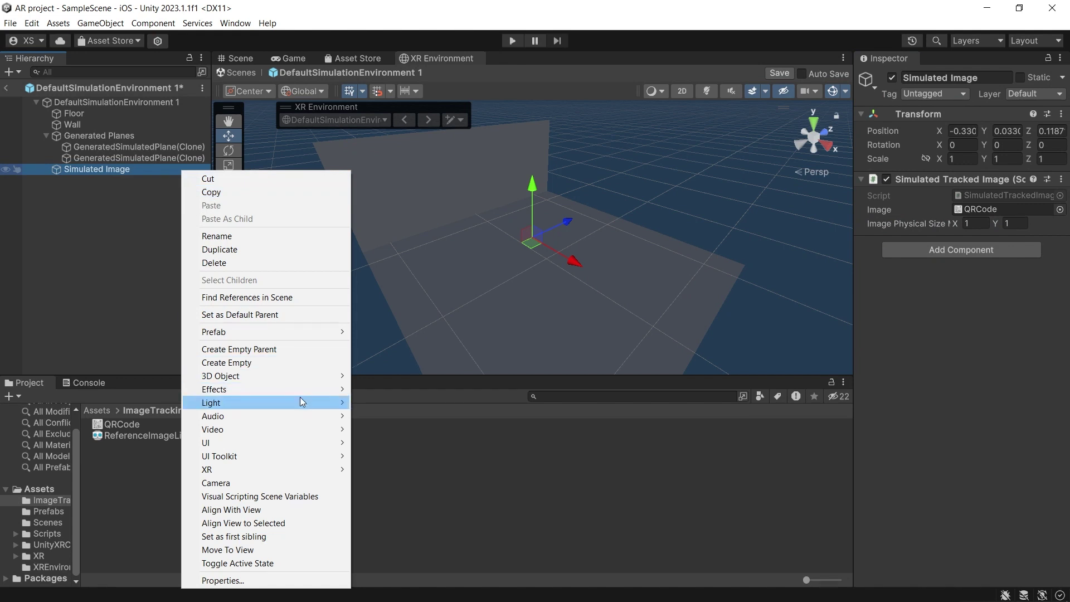
mouse_move(319, 375)
click(409, 444)
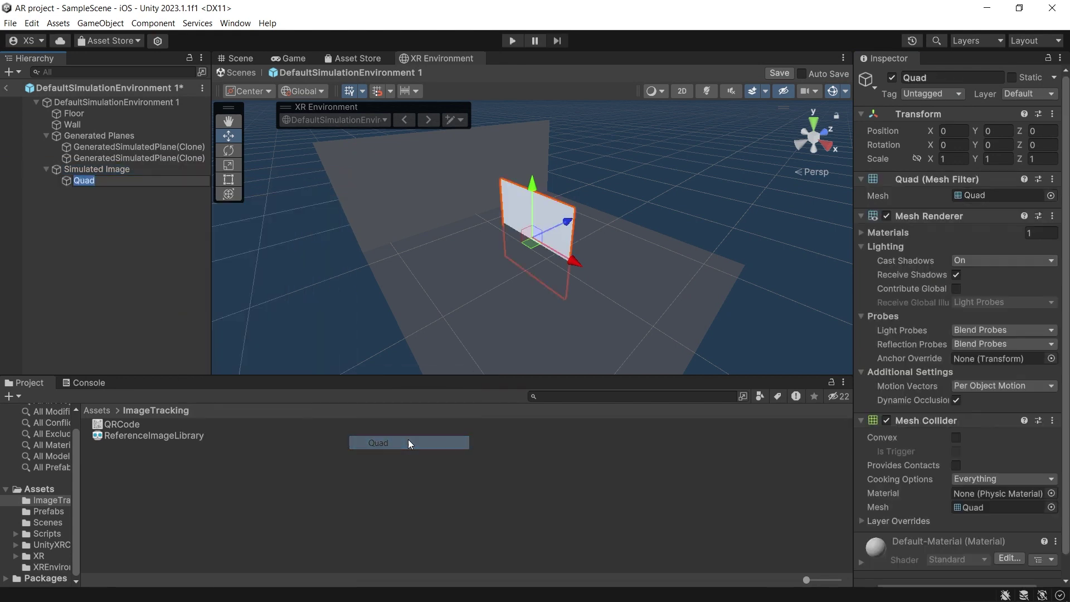
click(951, 145)
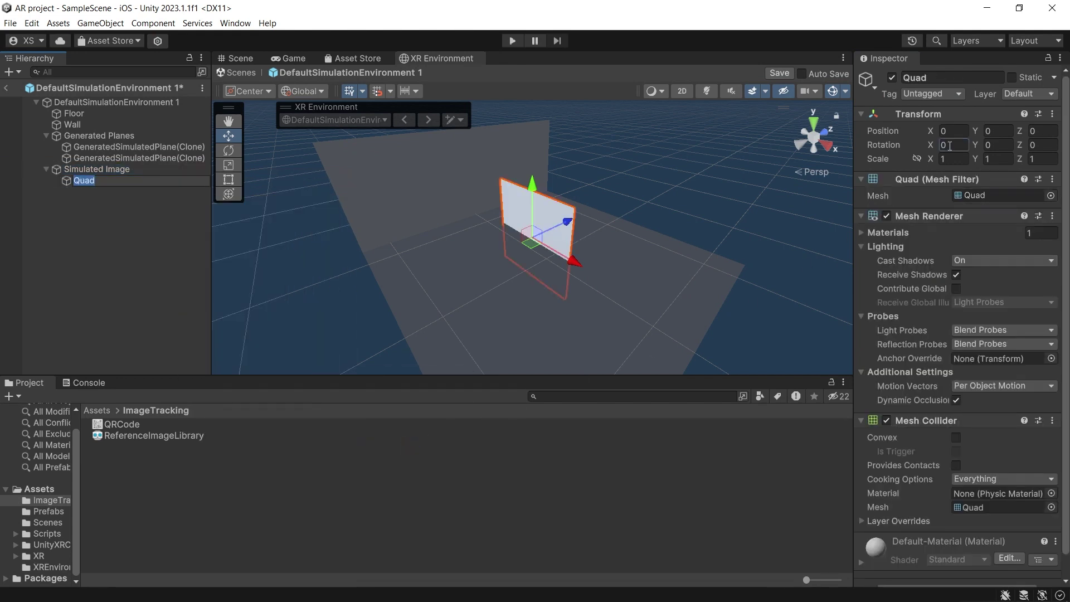
text(90)
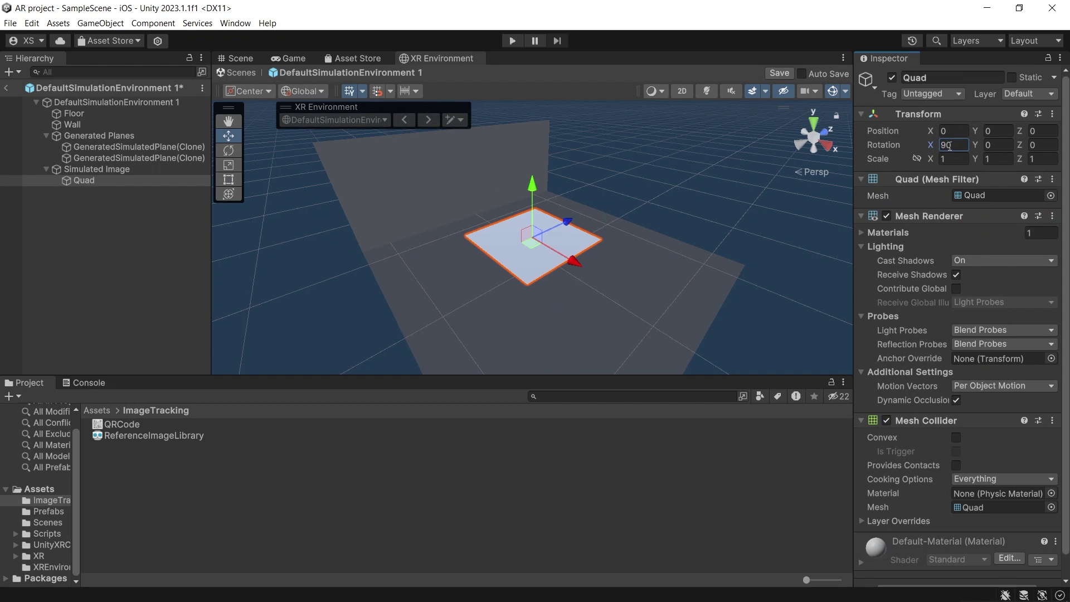
- Create a New Material in ImageTracking using the Unlit/Texture shader with the QRCode texture
click(550, 488)
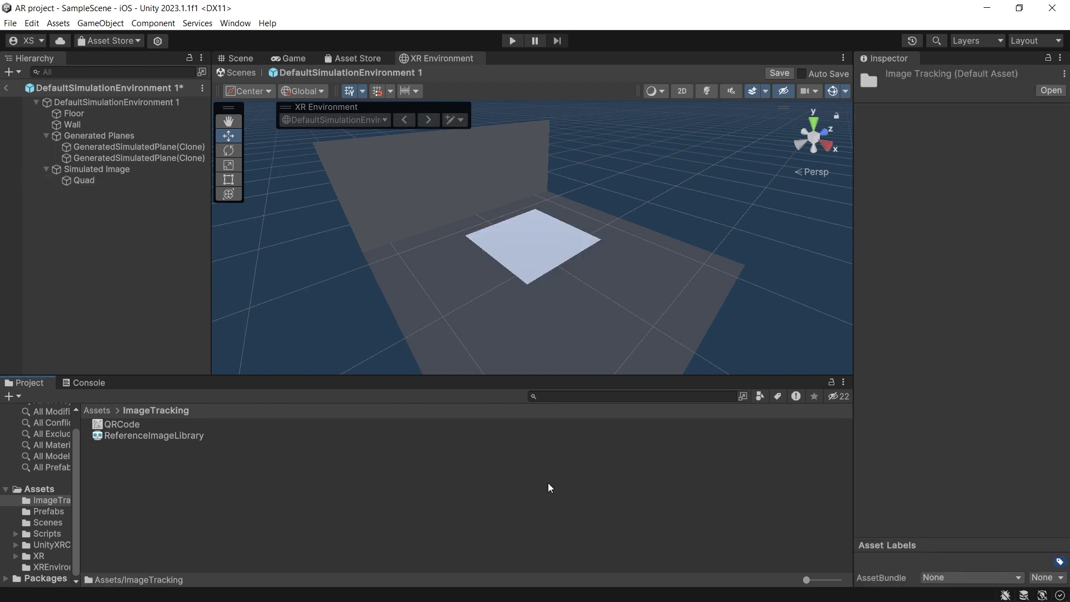
right_click(550, 487)
mouse_move(726, 125)
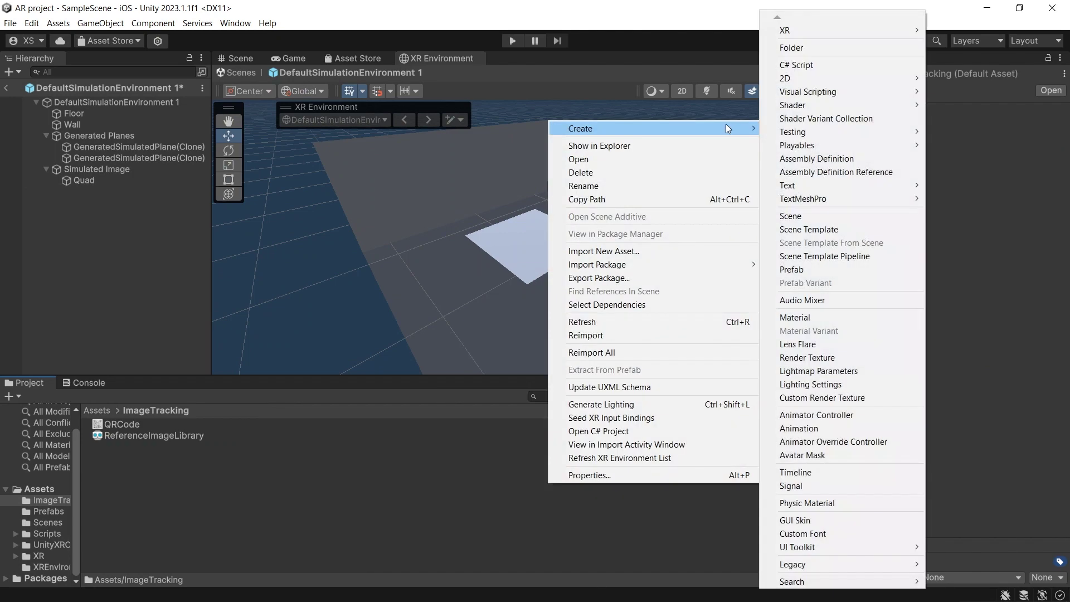
click(800, 317)
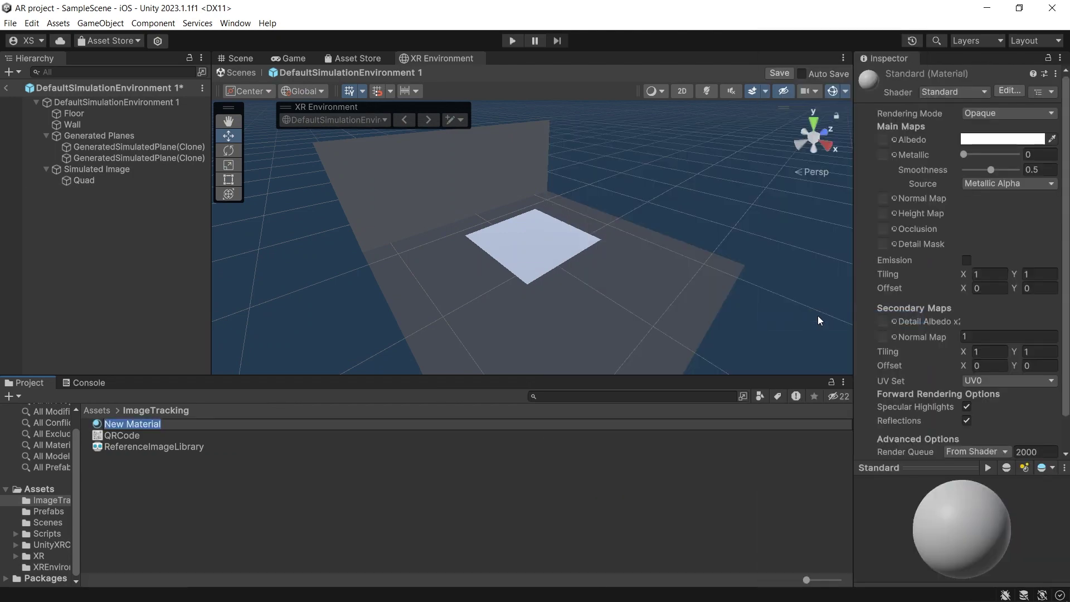
click(955, 92)
click(933, 253)
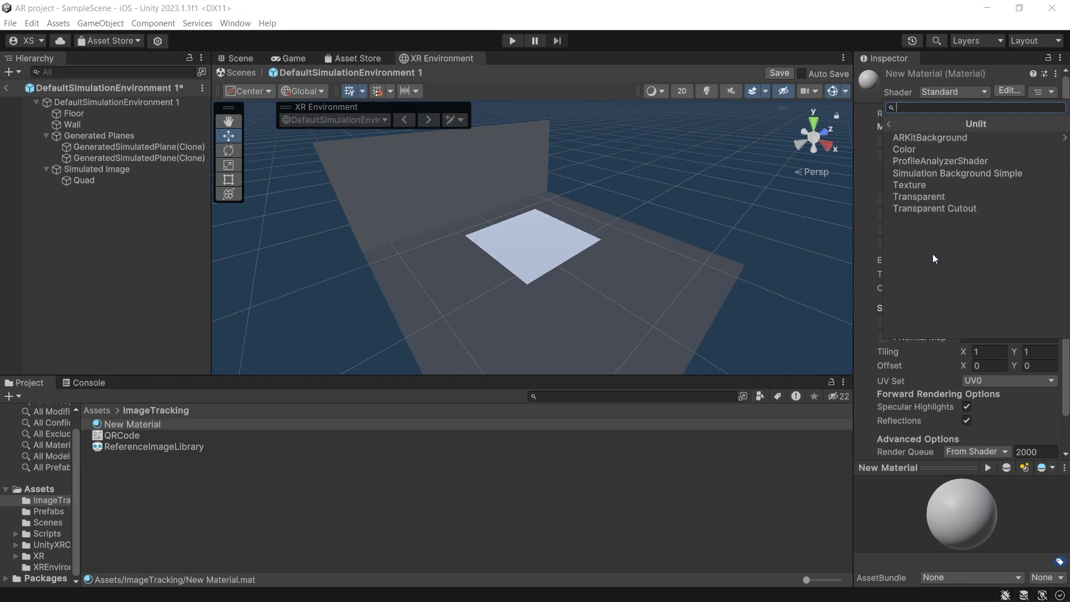
click(928, 185)
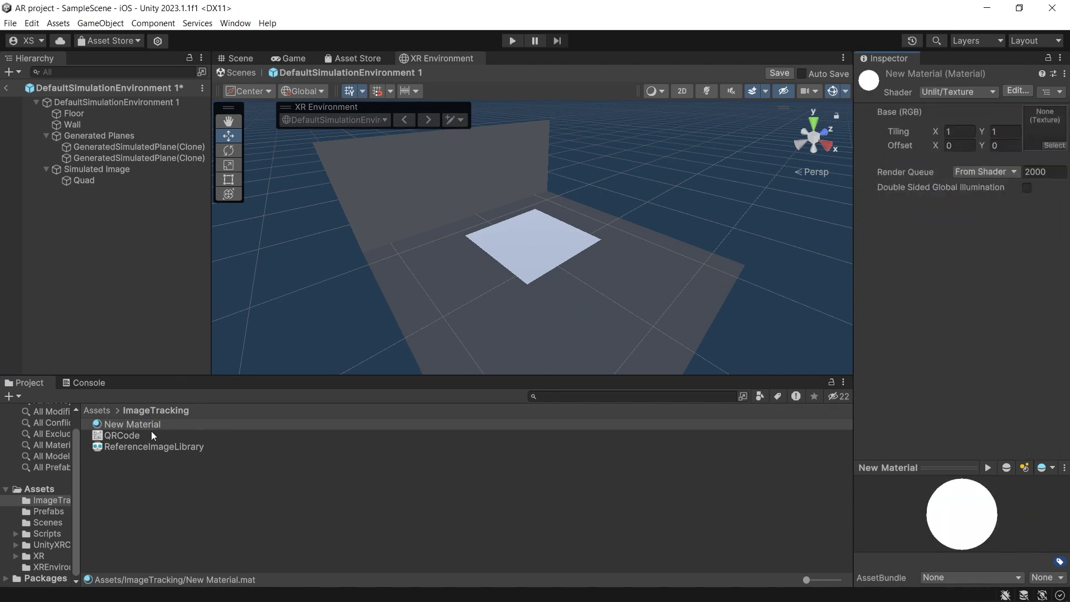
drag(144, 436, 1037, 134)
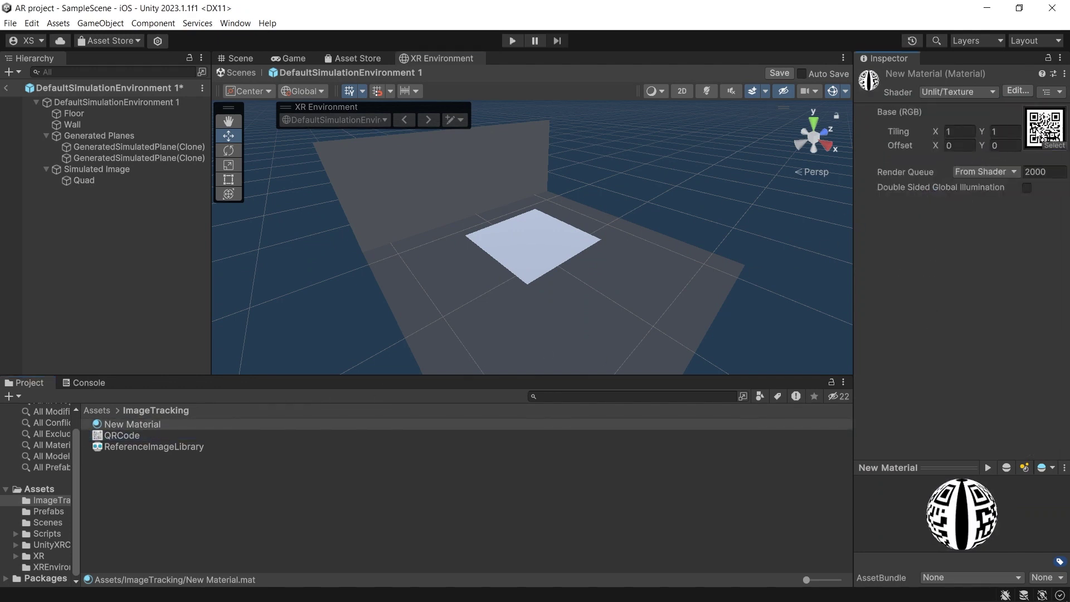
click(132, 183)
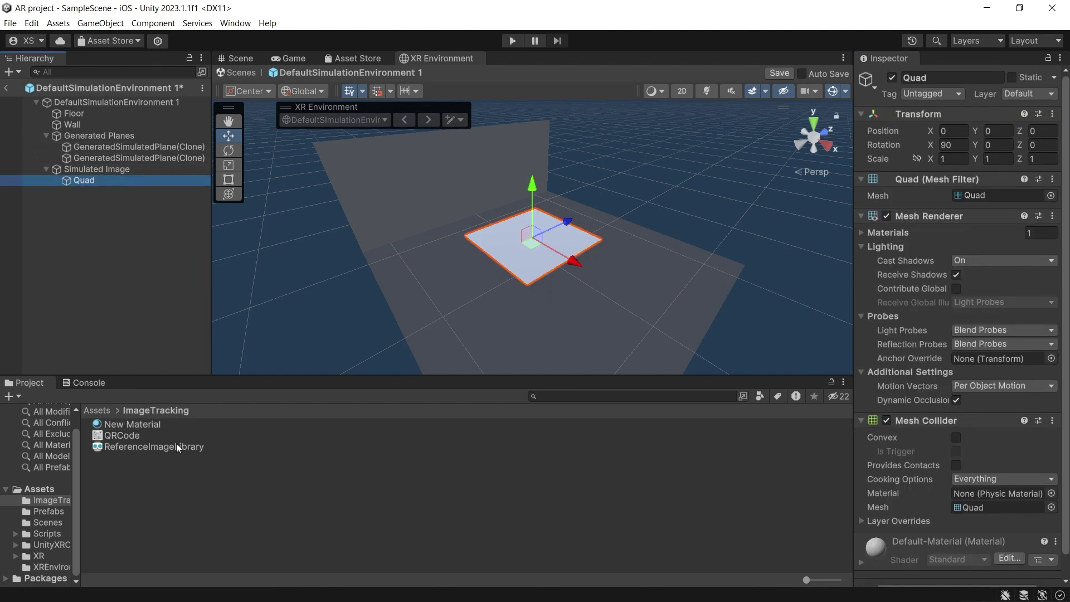
- Apply New Material to the Quad and rotate Simulated Image to X -90, Y -90
drag(151, 427, 538, 262)
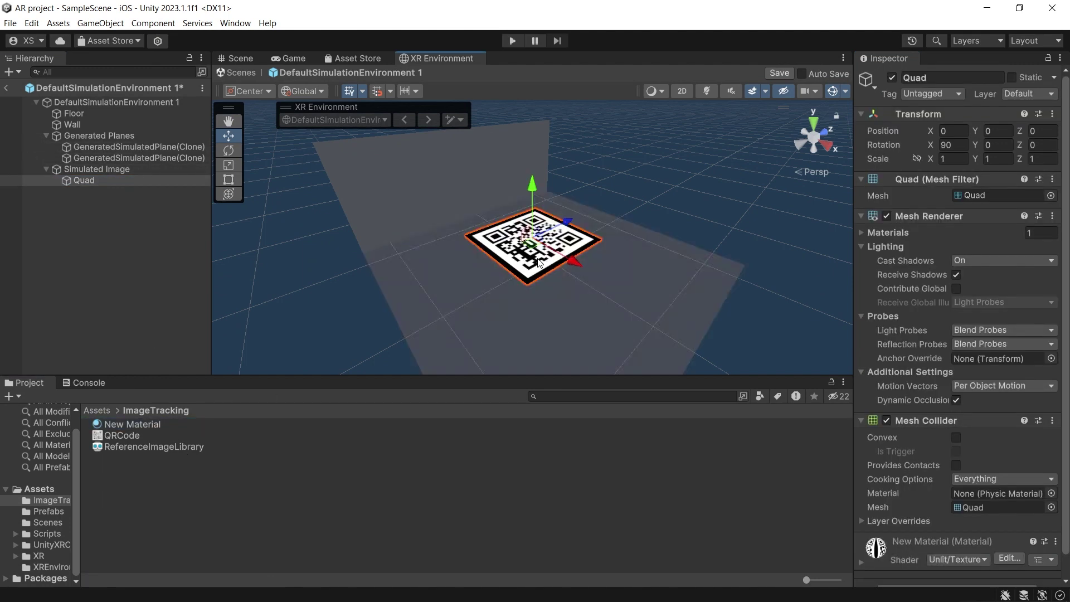
click(176, 171)
click(962, 145)
text(-90)
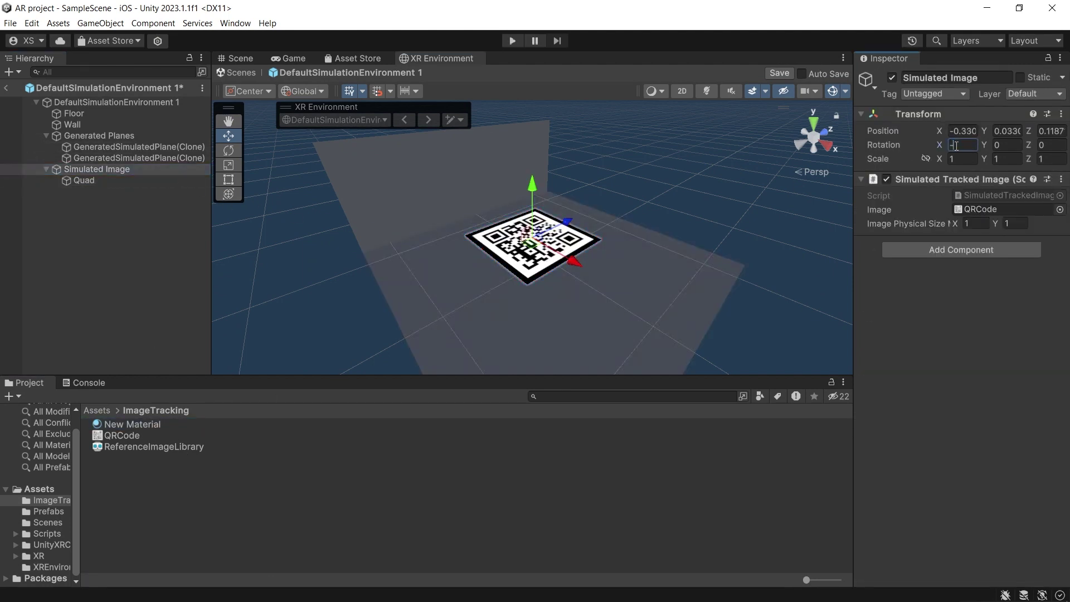
click(999, 146)
text(-90)
key(Return)
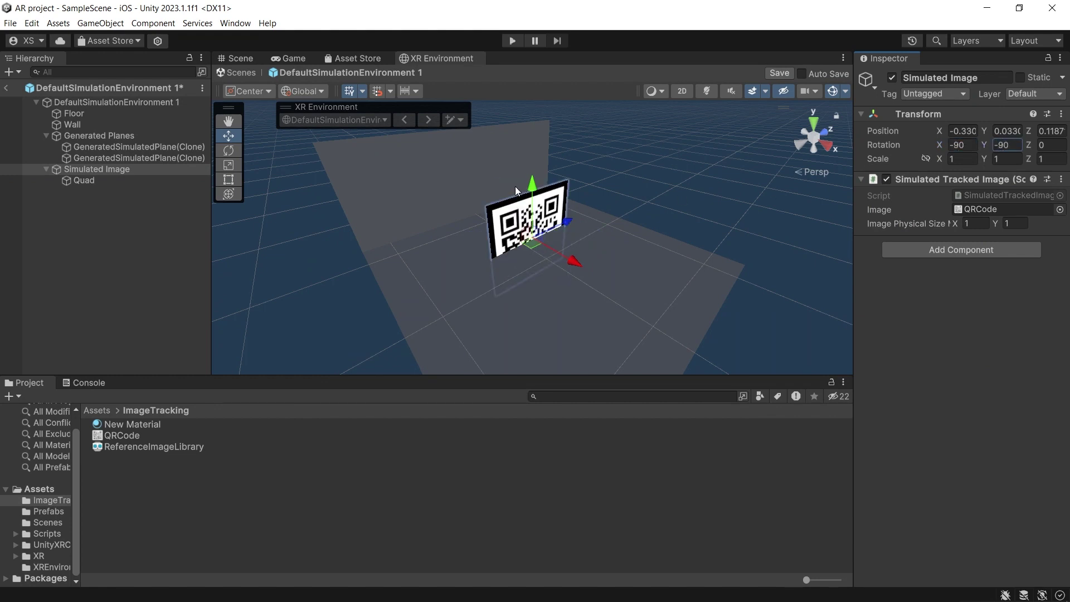
- Move the QR image up and left onto the wall, then play the scene
drag(533, 184, 540, 137)
drag(564, 199, 544, 202)
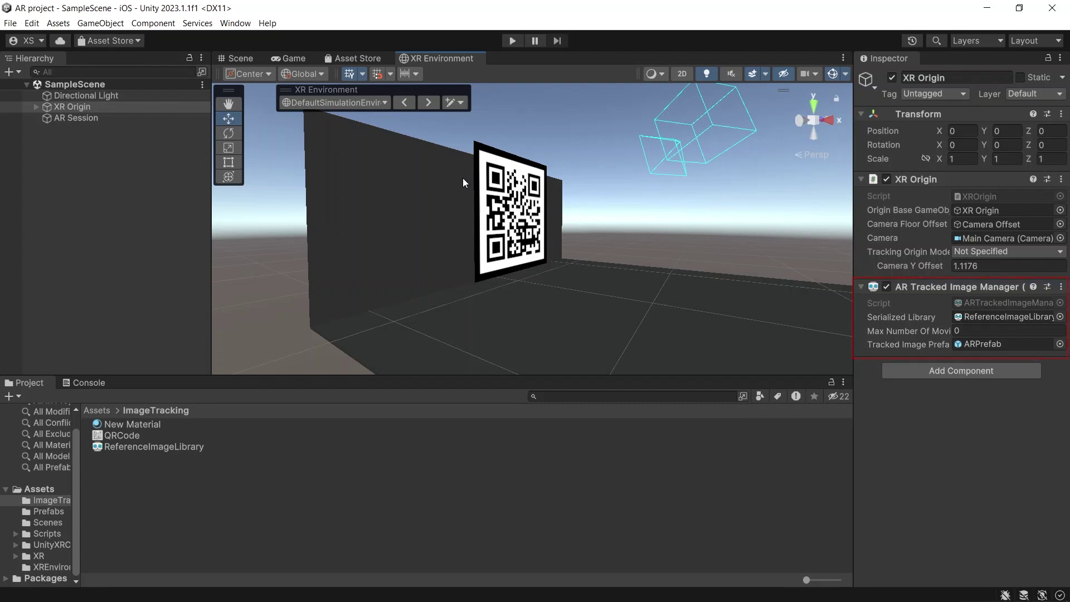
click(512, 40)
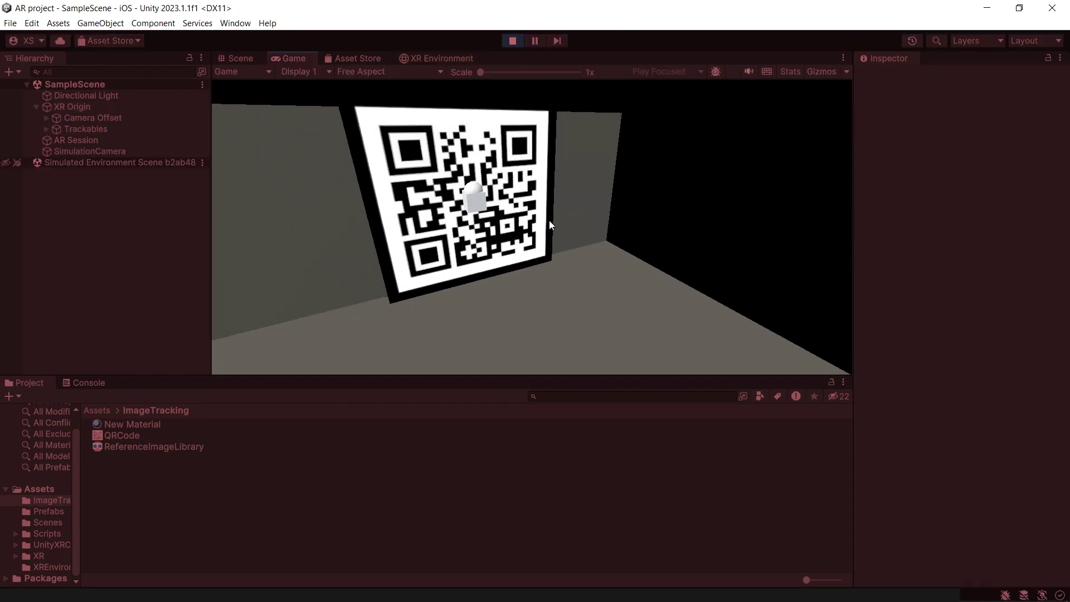